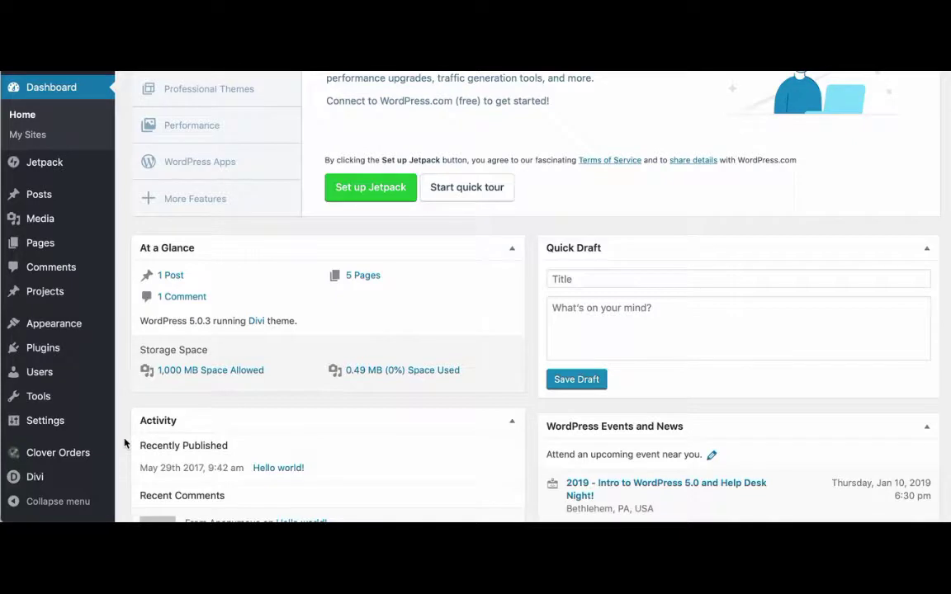
Open the Store settings section of the Clover Orders plugin.
scroll(125, 443, down, 1)
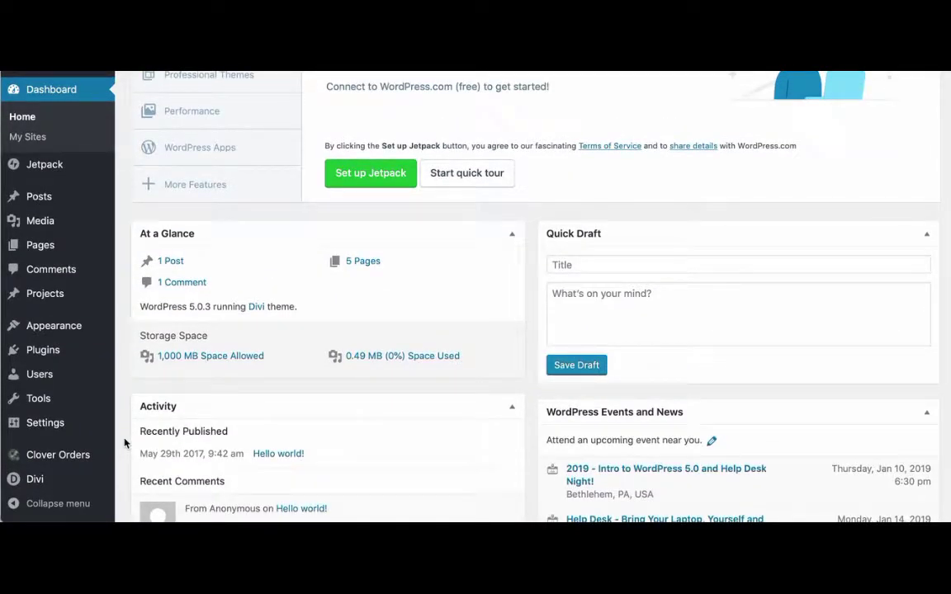
scroll(124, 450, down, 2)
mouse_move(76, 459)
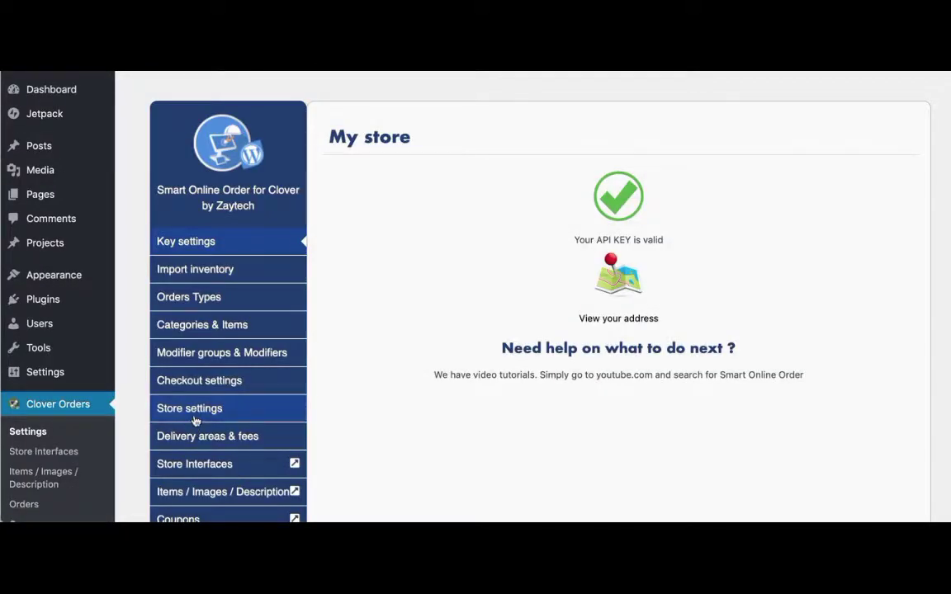
click(194, 412)
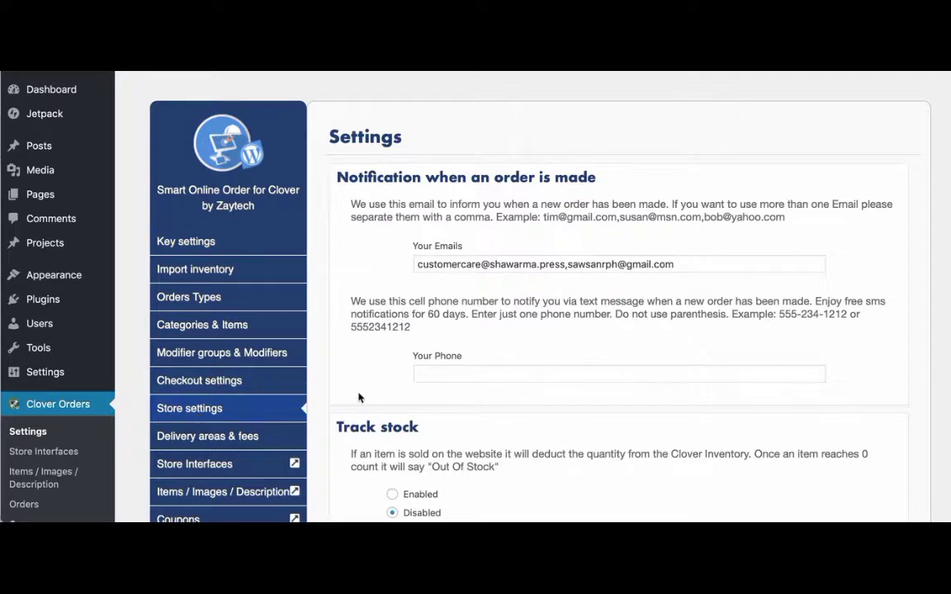
Enable the option that allows scheduled orders when the store is closed, under the store's business hours.
scroll(359, 398, down, 5)
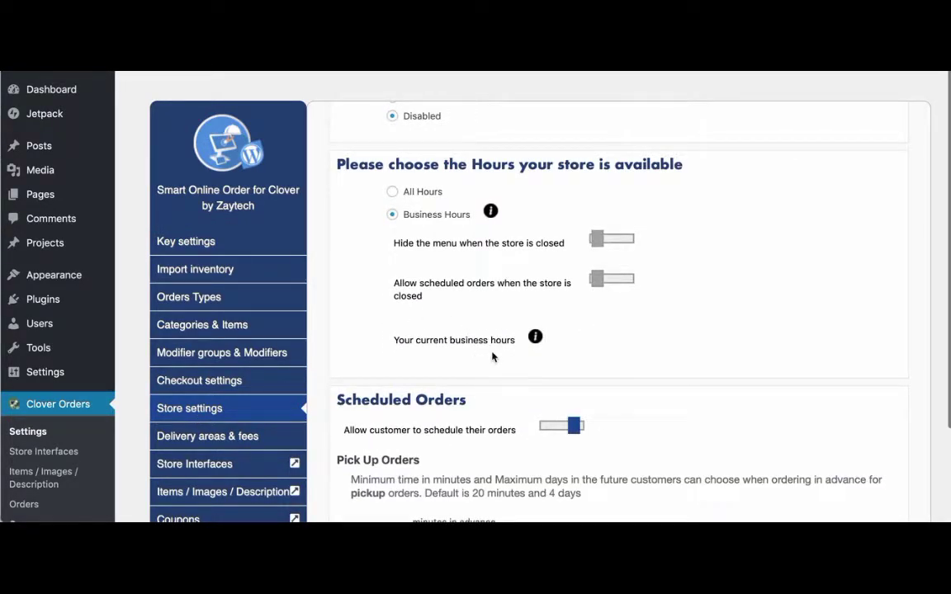
mouse_move(535, 338)
drag(394, 283, 451, 295)
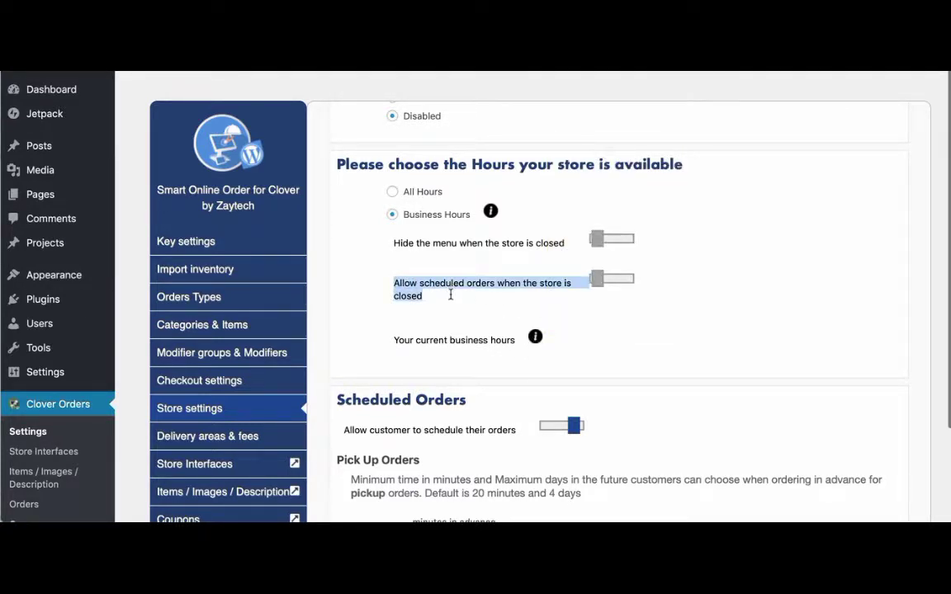
click(598, 284)
mouse_move(535, 336)
Review the remaining store settings, from stock tracking and scheduled orders down to the custom JavaScript and copyright text.
scroll(617, 330, down, 1)
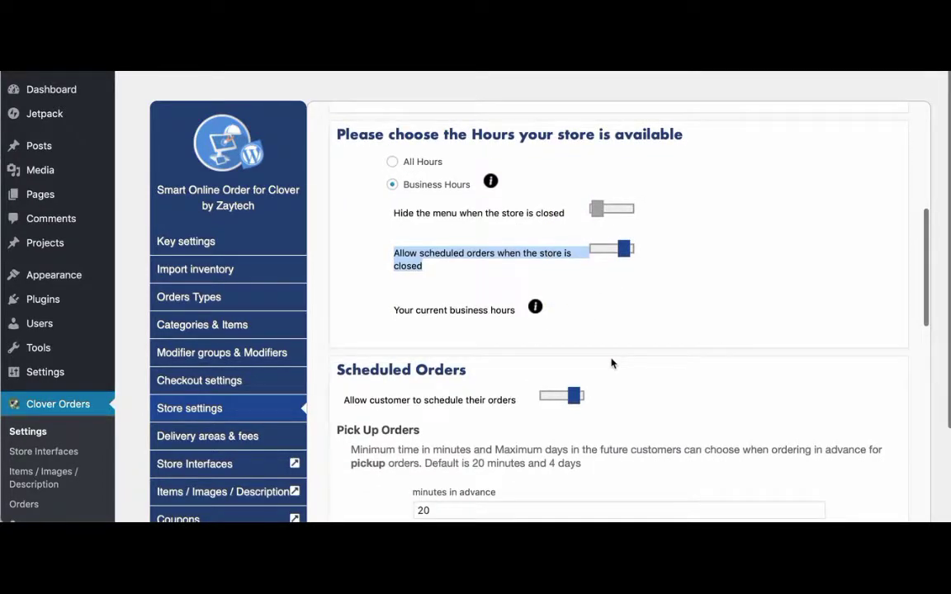
scroll(610, 364, up, 2)
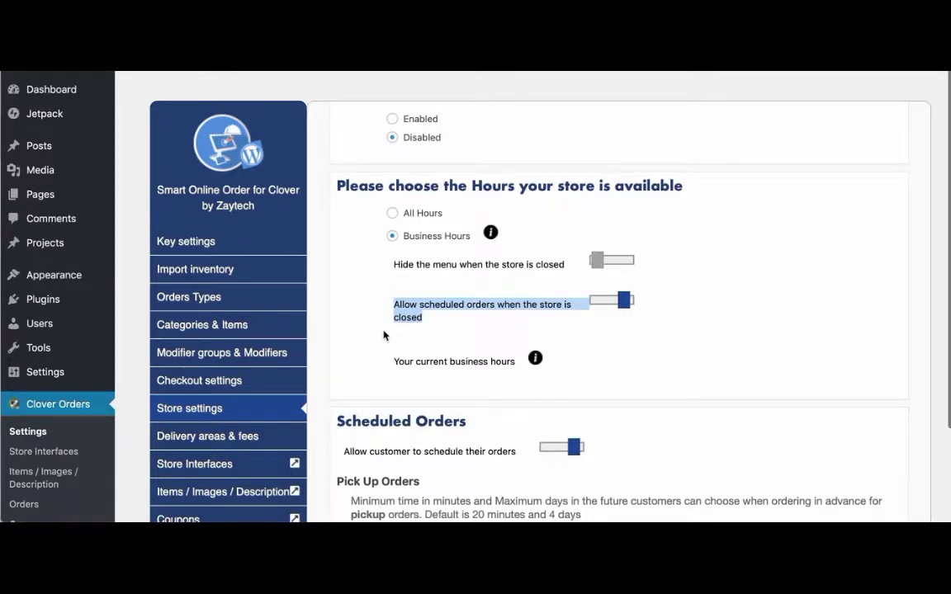
scroll(383, 334, up, 1)
scroll(352, 342, down, 2)
scroll(352, 344, up, 2)
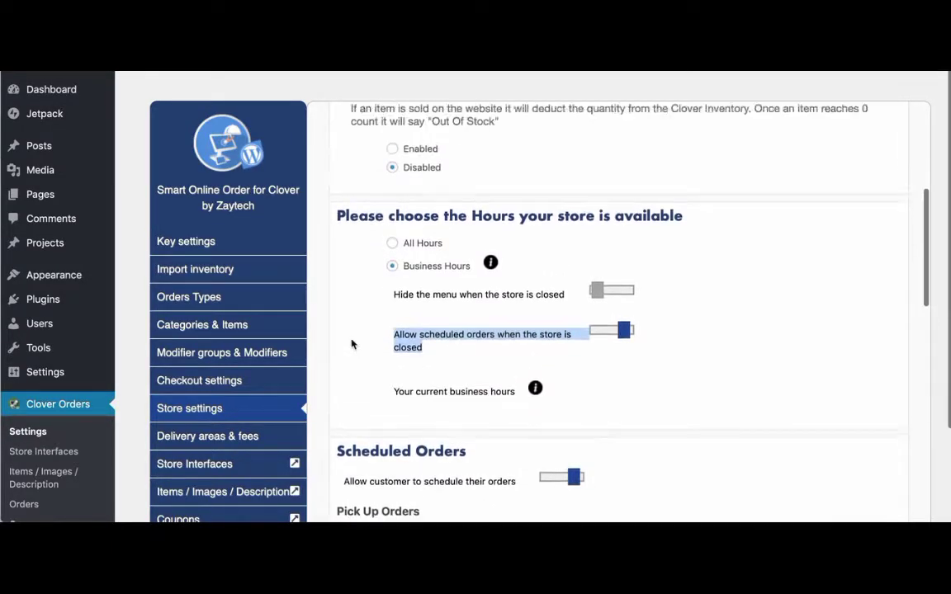
scroll(351, 344, down, 5)
scroll(351, 344, up, 6)
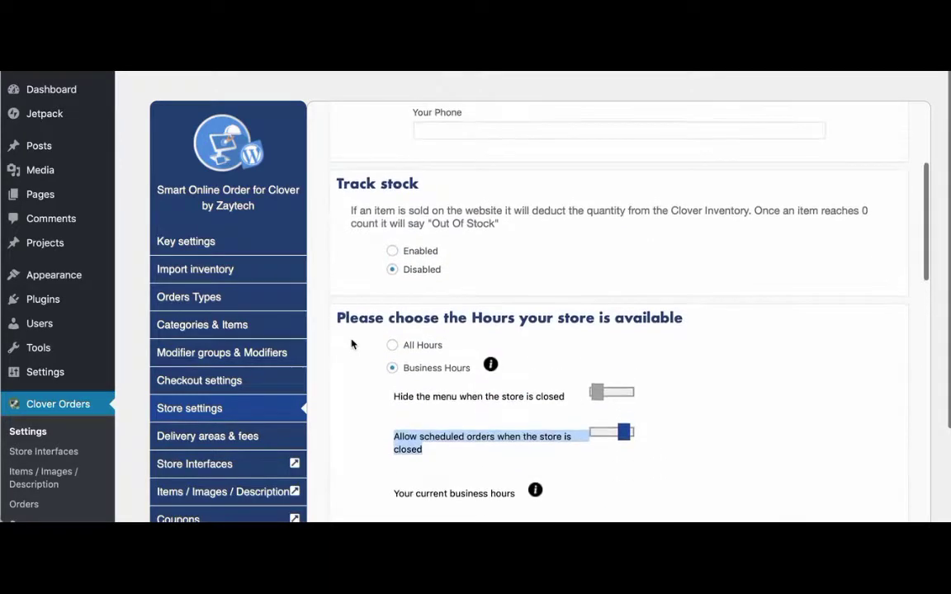
scroll(354, 378, down, 10)
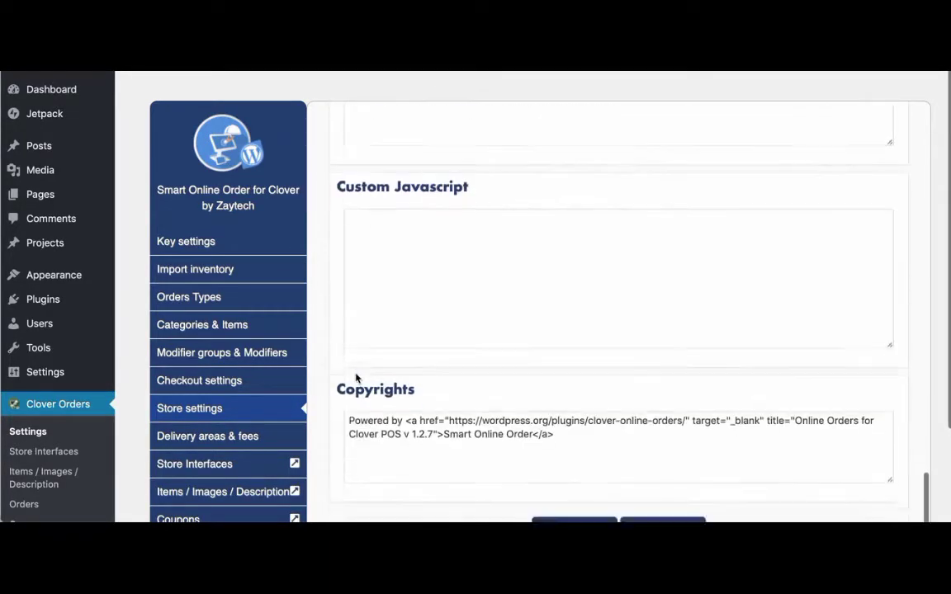
scroll(356, 377, up, 1)
scroll(388, 409, down, 3)
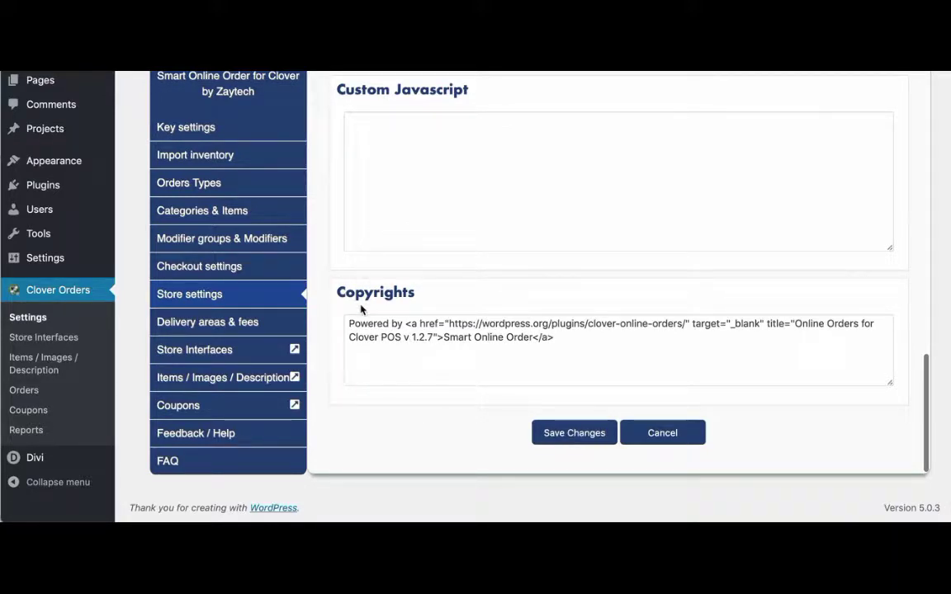
Reload the plugin settings and review the Checkout settings, from the login option down to the thank-you page section.
key(super+r)
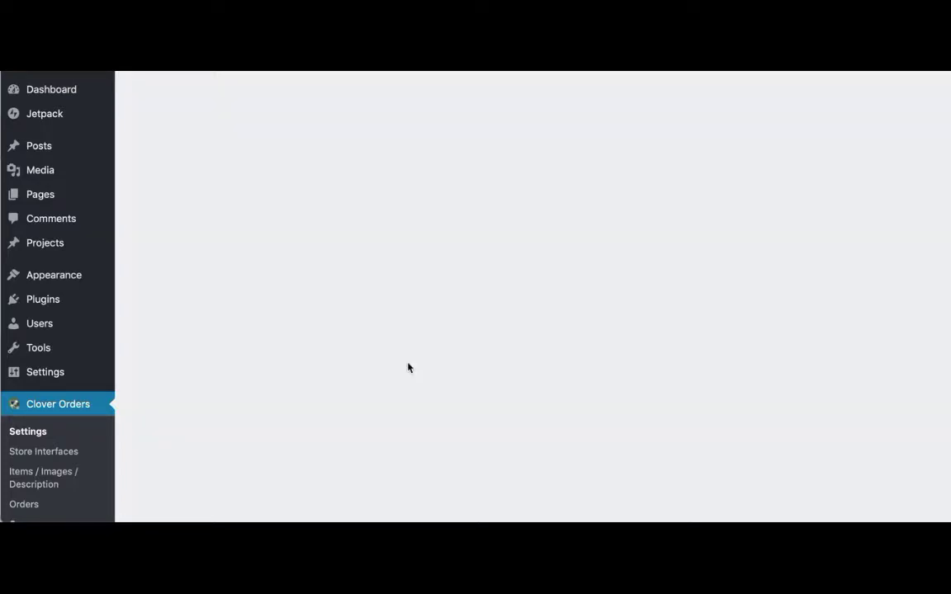
scroll(327, 354, down, 3)
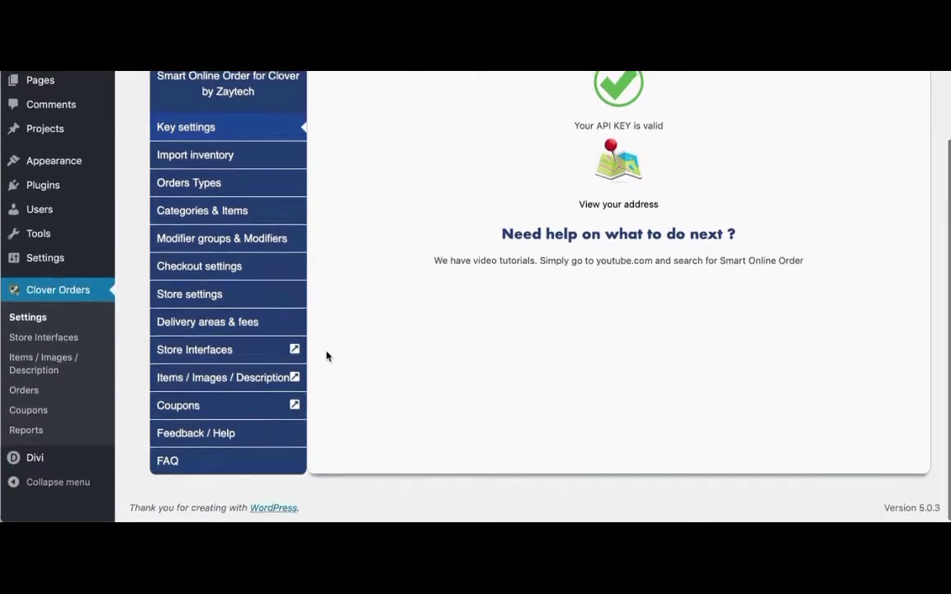
scroll(327, 356, up, 3)
scroll(327, 356, down, 1)
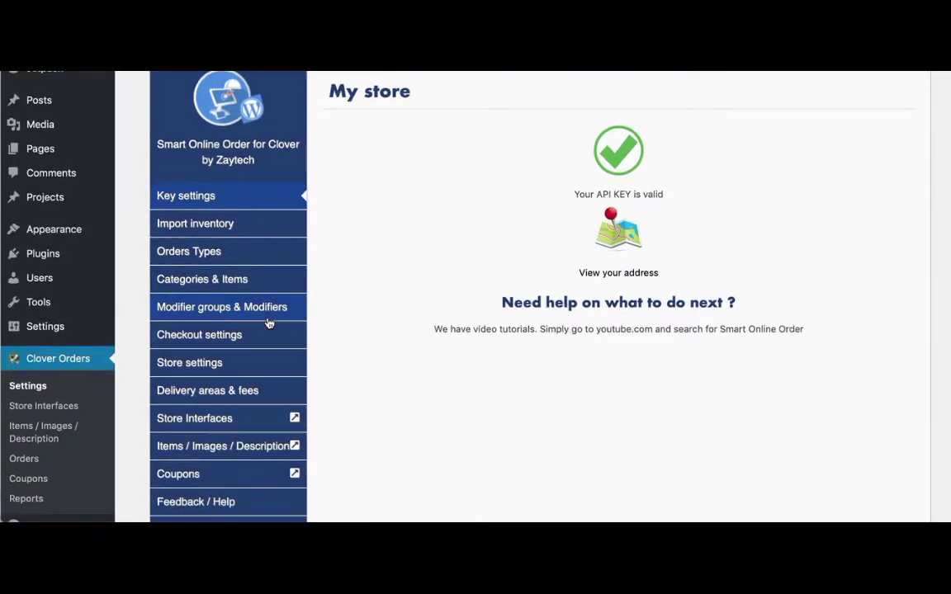
click(268, 327)
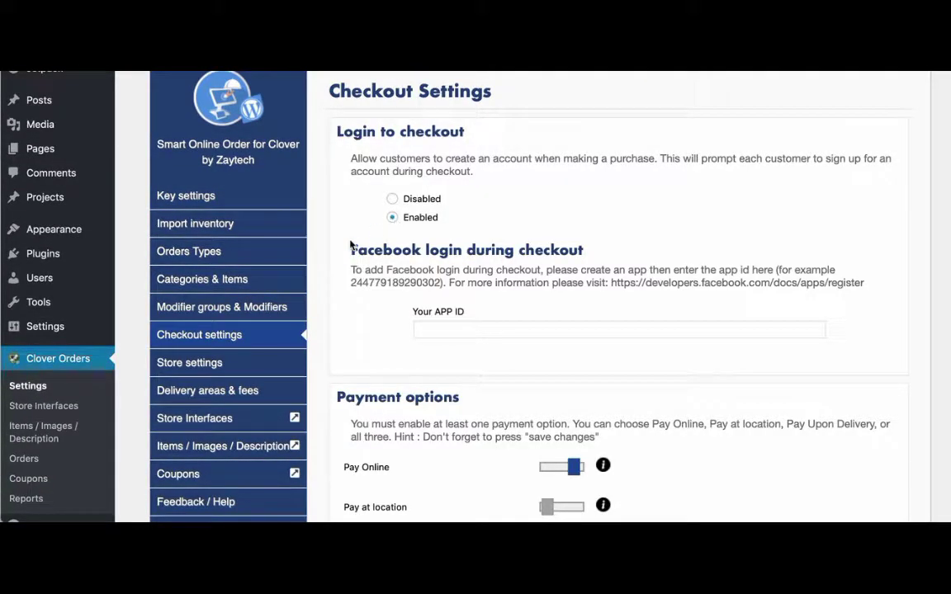
scroll(350, 245, down, 15)
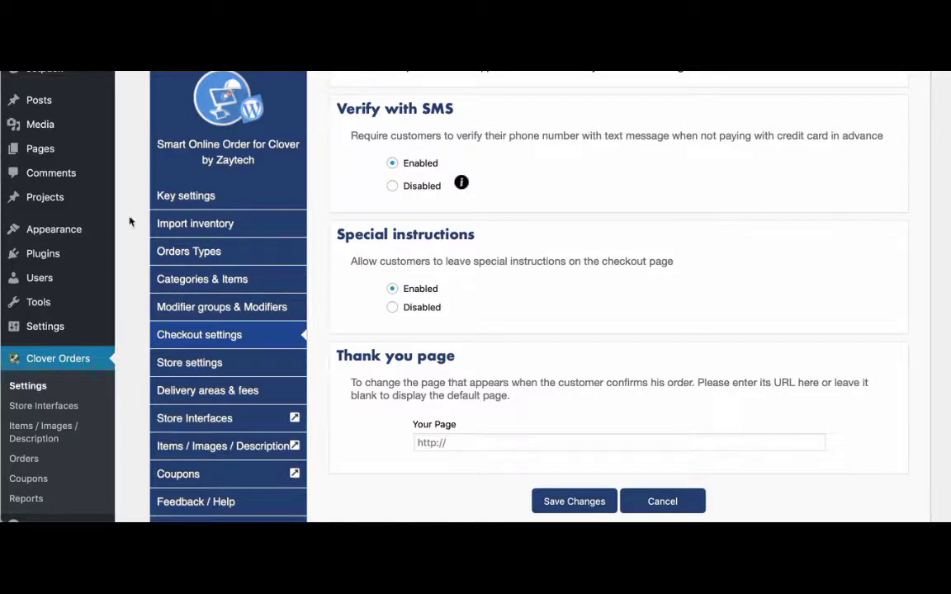
scroll(132, 266, up, 1)
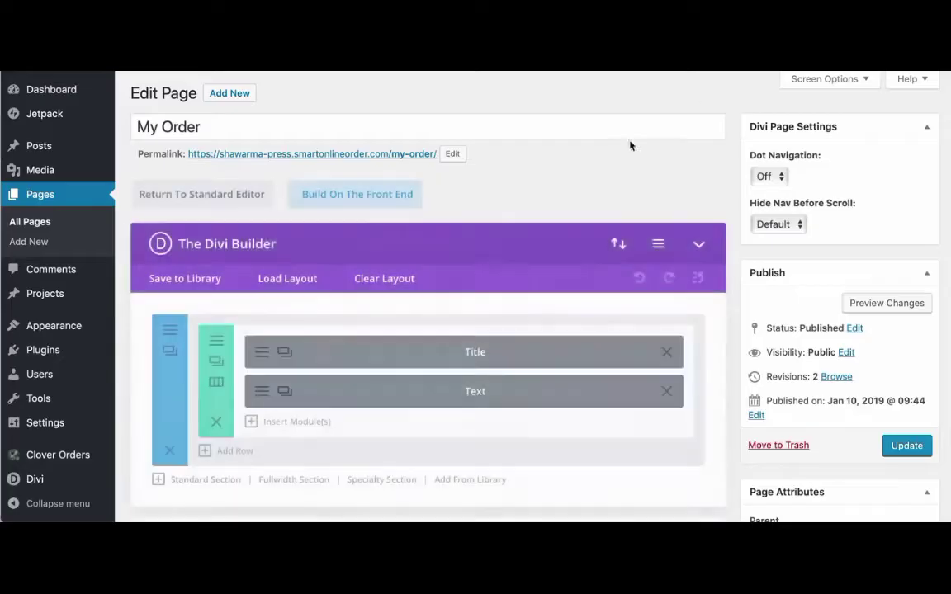
Change the title of the My Order page to "My Orders".
click(293, 122)
text(s)
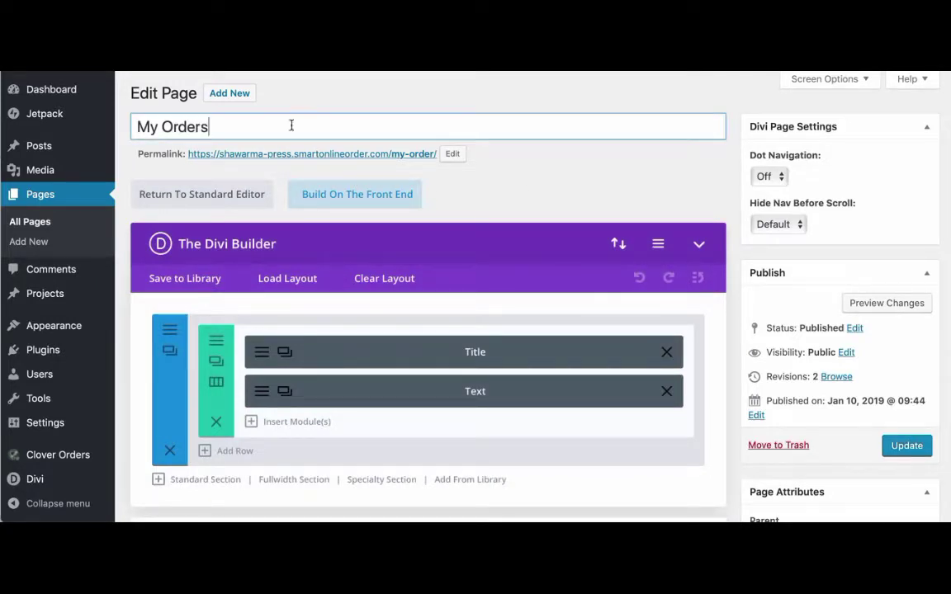
scroll(279, 316, down, 2)
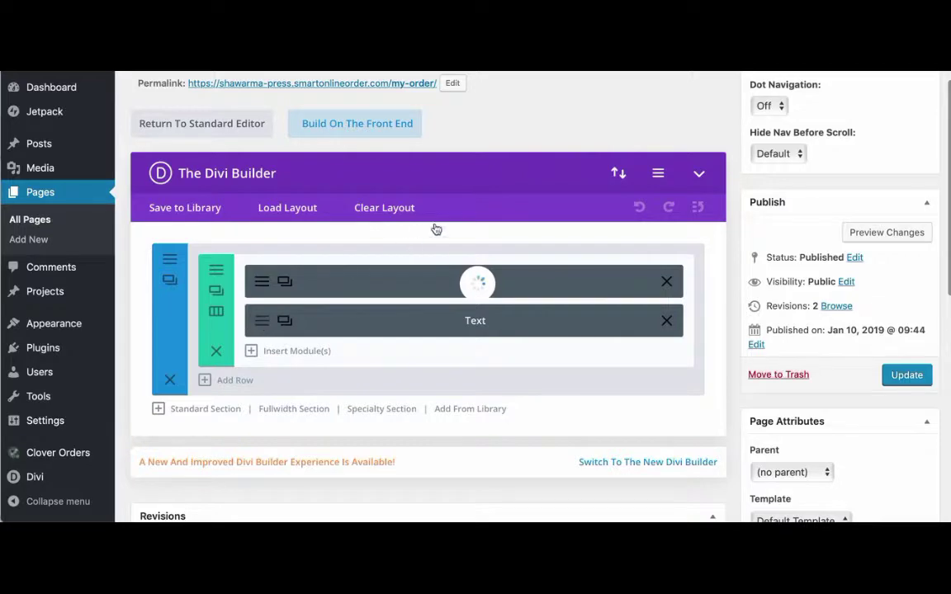
scroll(435, 227, up, 2)
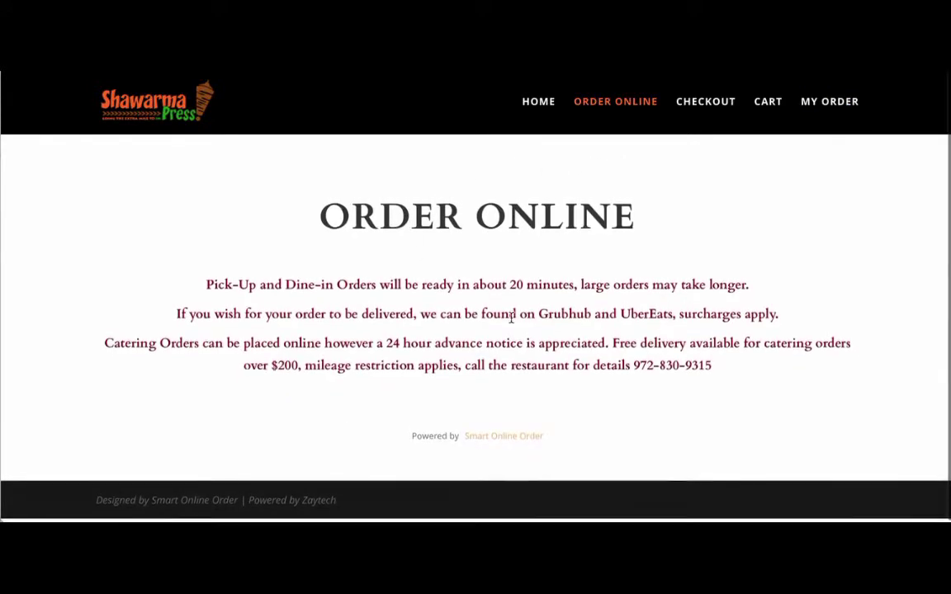
Add one Baklava Sweet Cream 1 Pc from the Desserts category to the cart and proceed to checkout.
scroll(512, 339, down, 1)
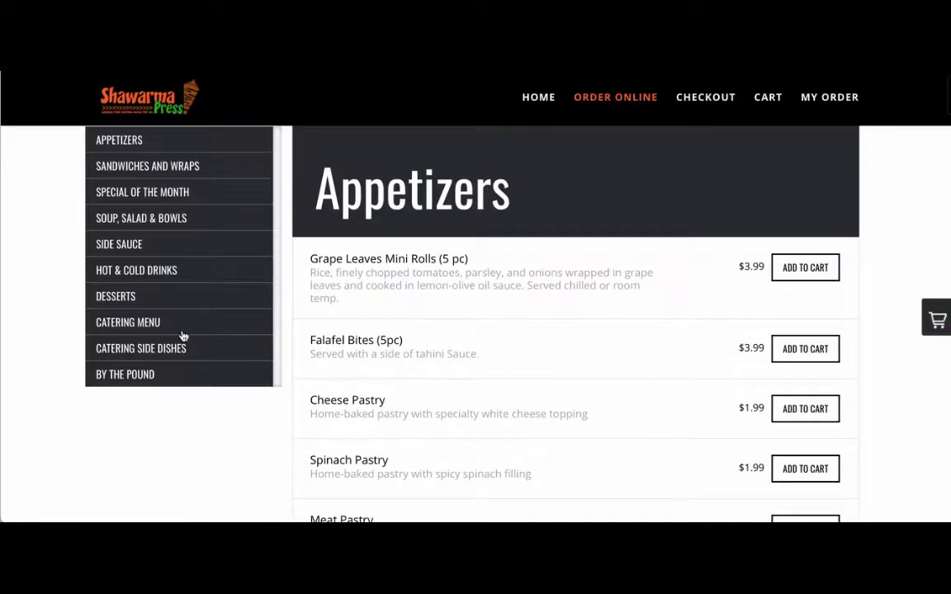
click(139, 299)
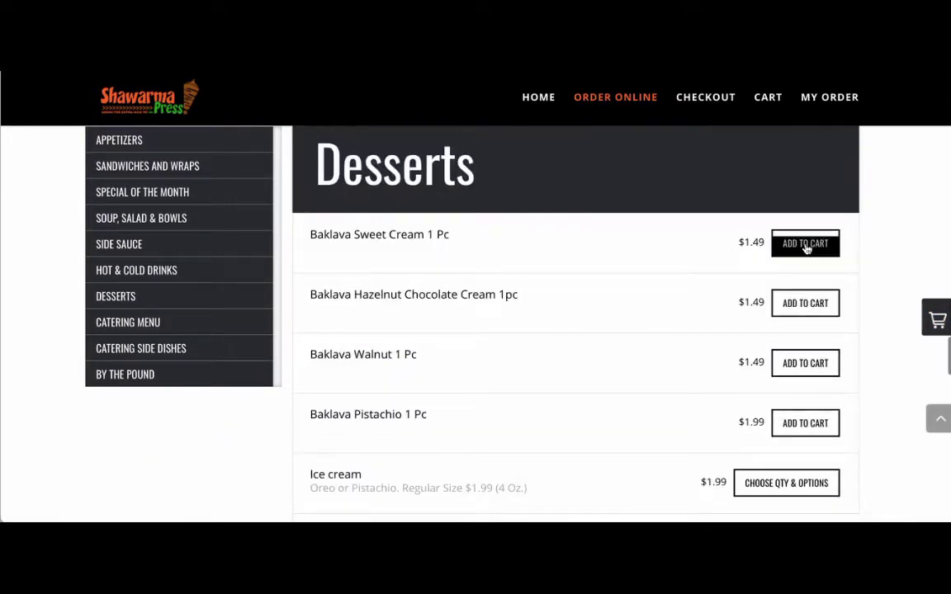
click(807, 243)
click(414, 342)
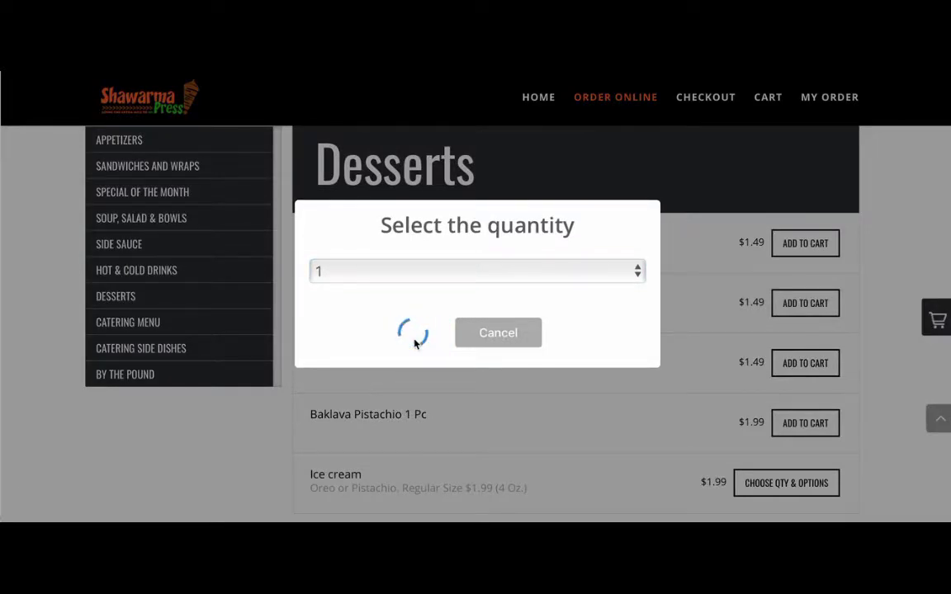
click(468, 361)
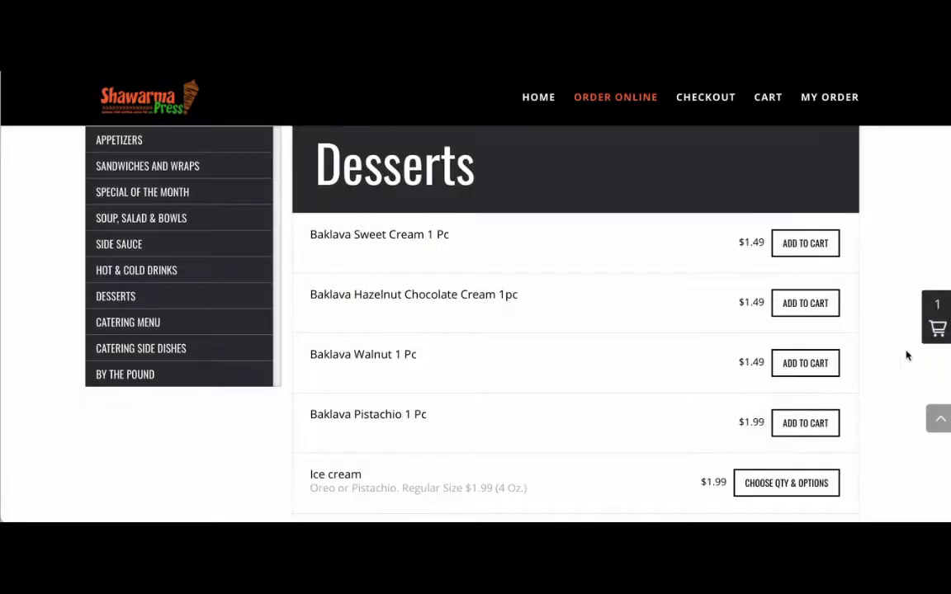
click(937, 326)
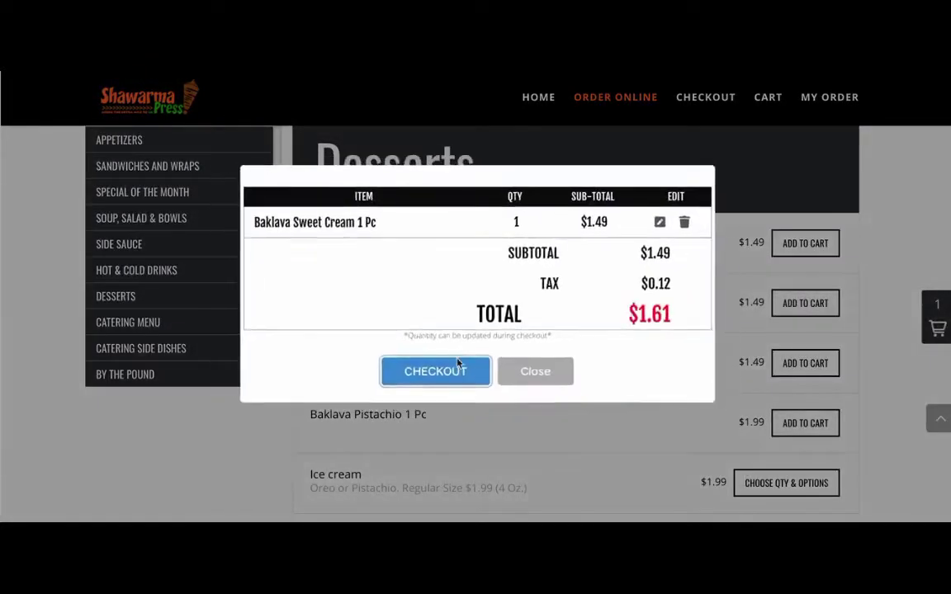
click(446, 371)
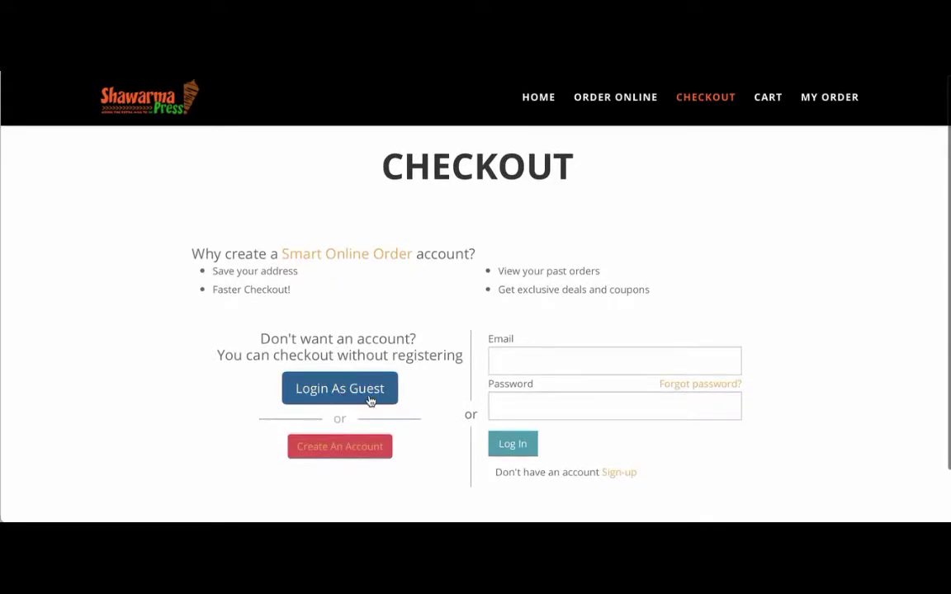
Examine the checkout page's login and guest options and the listed account benefits, highlighting "View your past orders".
click(536, 355)
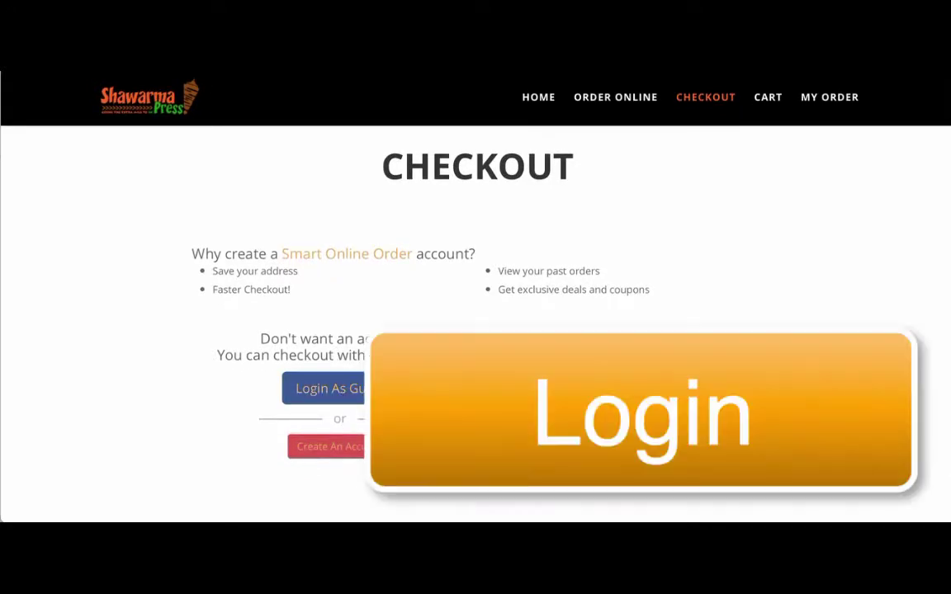
drag(498, 270, 604, 269)
click(581, 275)
drag(497, 273, 591, 271)
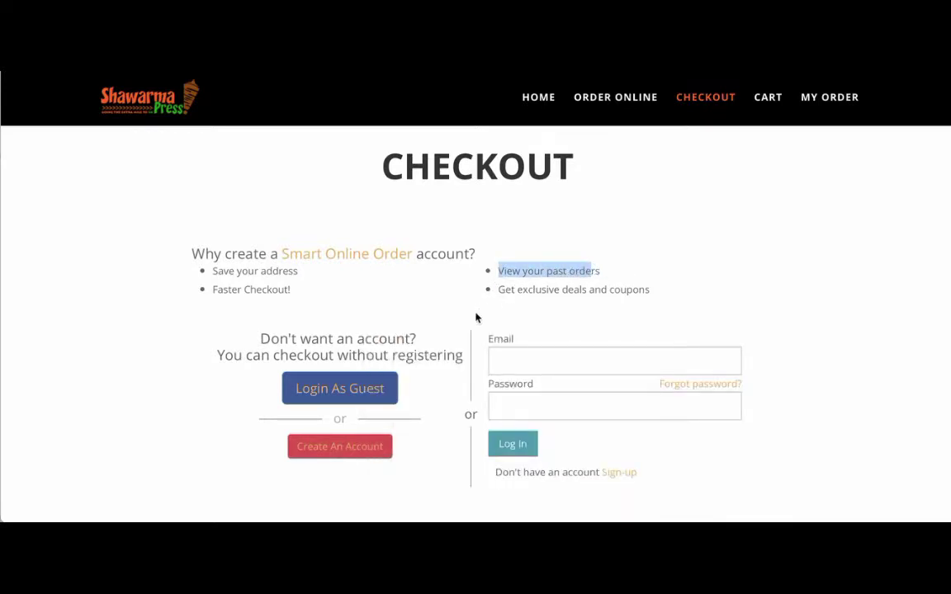
scroll(476, 318, down, 1)
scroll(460, 349, up, 1)
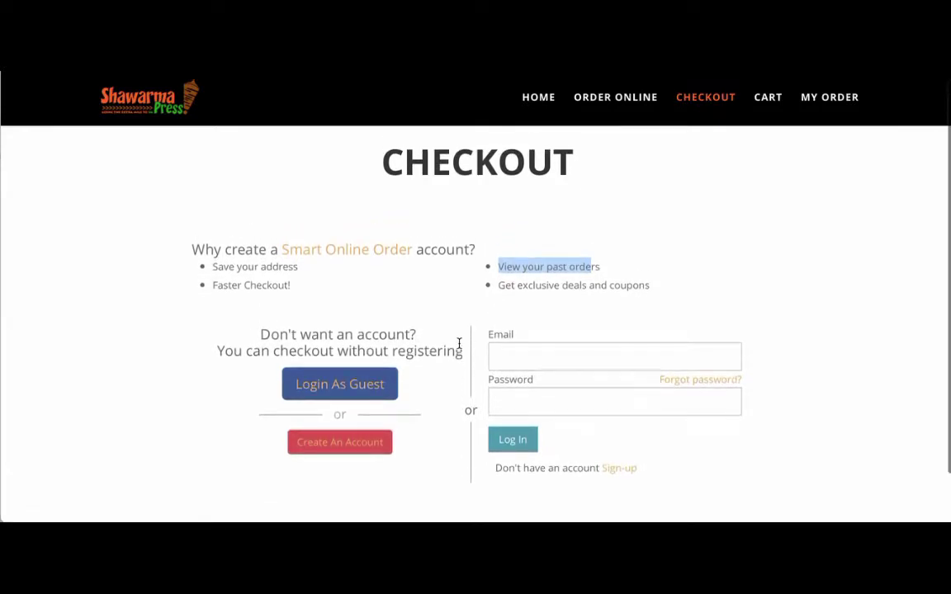
scroll(458, 371, down, 1)
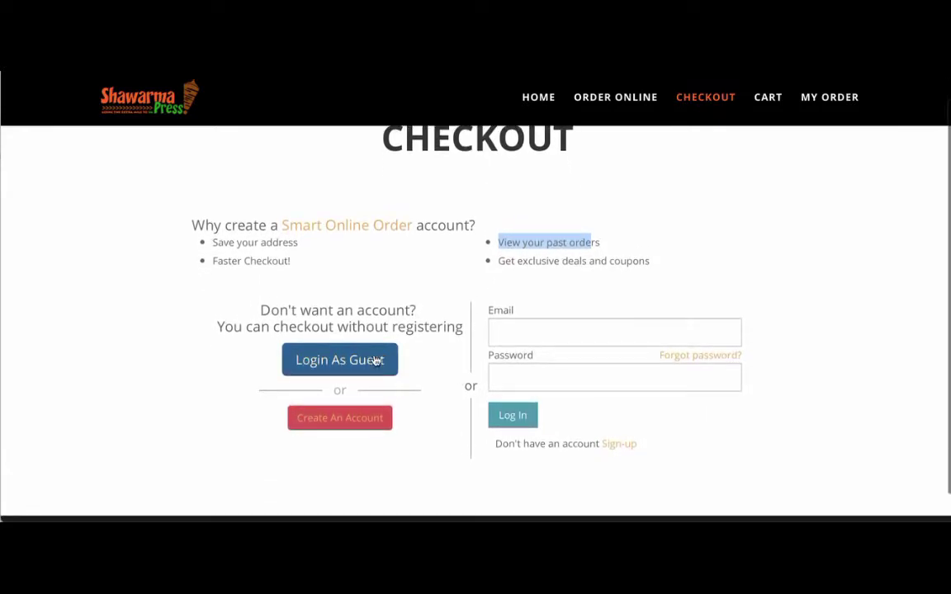
scroll(487, 289, up, 3)
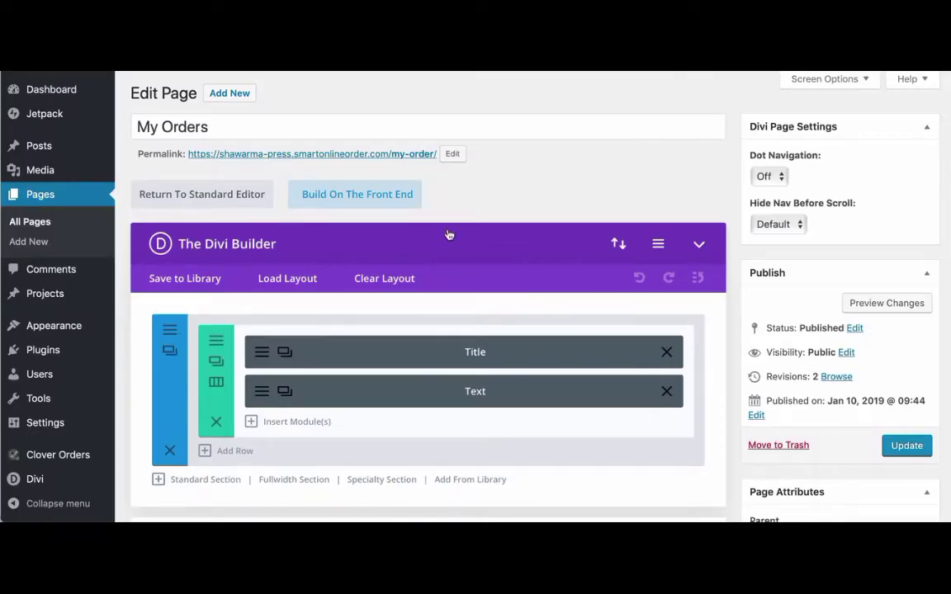
Open the My Orders page's Text module settings and select its [moo_my_account] shortcode.
scroll(318, 352, down, 1)
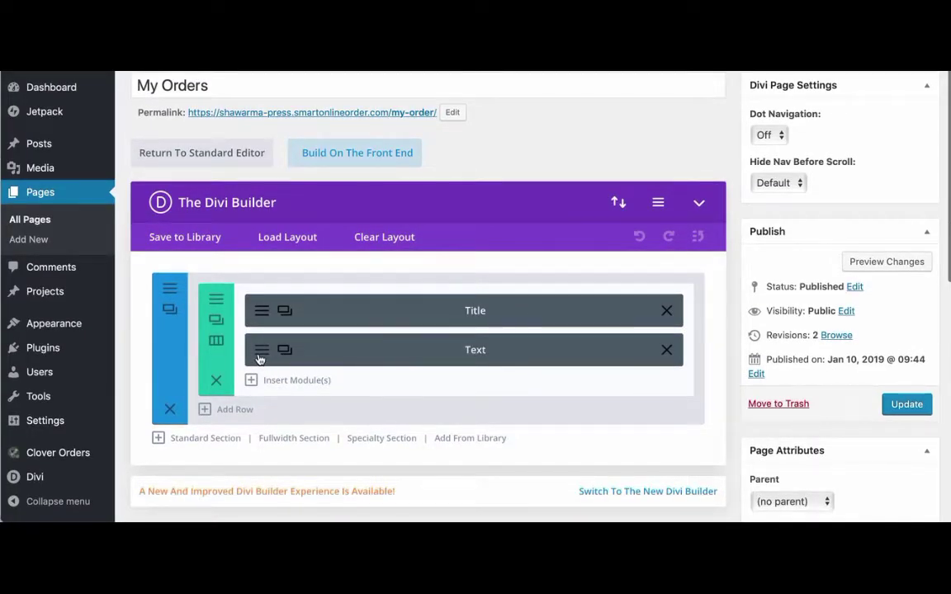
click(260, 359)
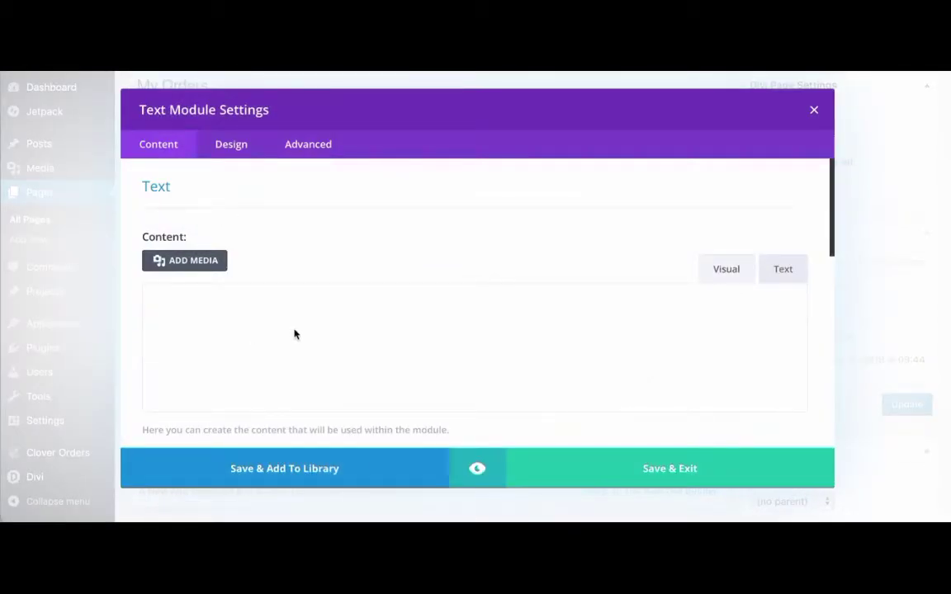
scroll(293, 334, down, 2)
scroll(295, 334, up, 3)
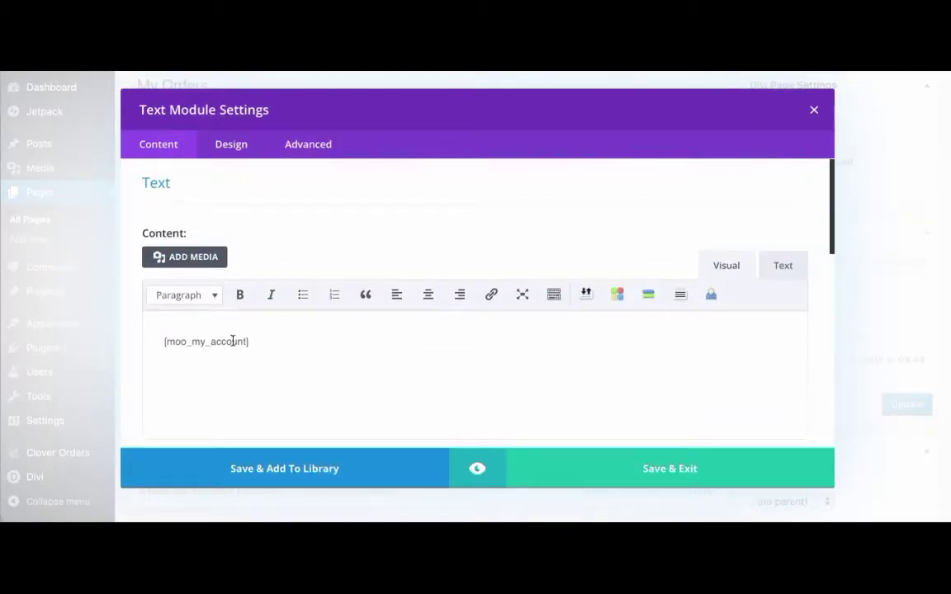
drag(163, 341, 259, 340)
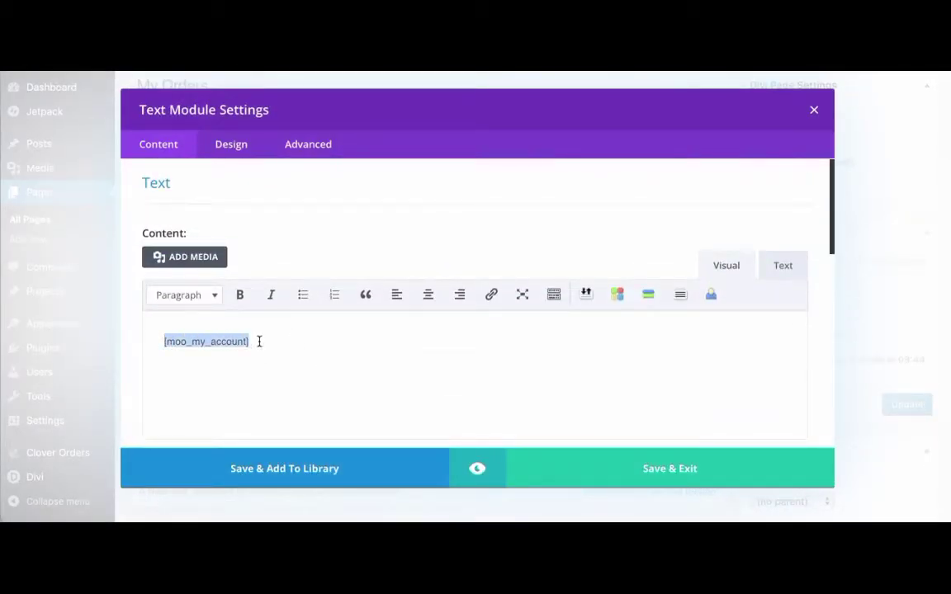
Highlight the [moo_my_account] shortcode in the Text module's content, then save and exit the module settings.
click(191, 341)
drag(158, 341, 198, 335)
click(254, 342)
scroll(383, 361, down, 3)
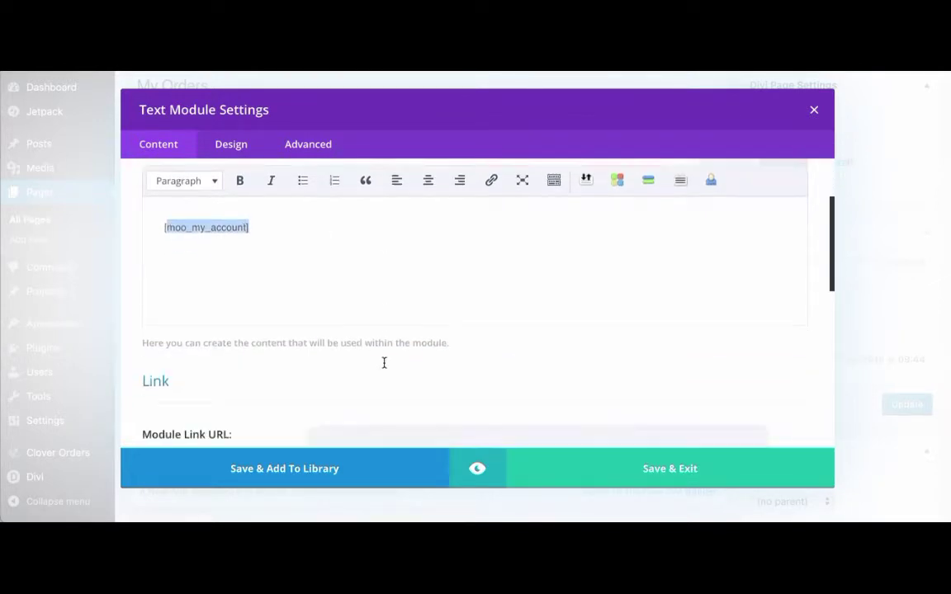
scroll(495, 405, up, 3)
click(635, 467)
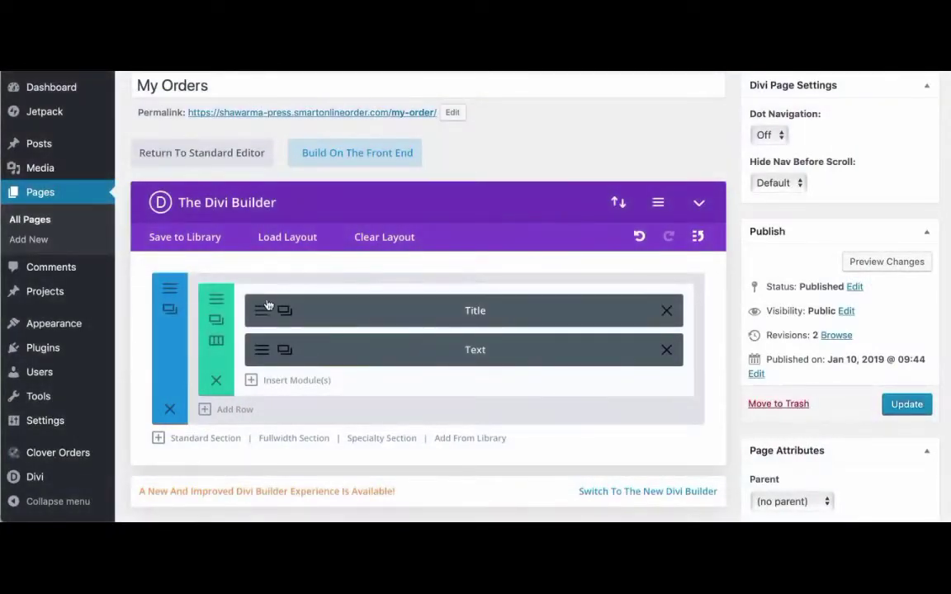
Change the heading in the page's Title module to "My Orders", save the module and update the page.
click(323, 312)
click(272, 352)
text(s)
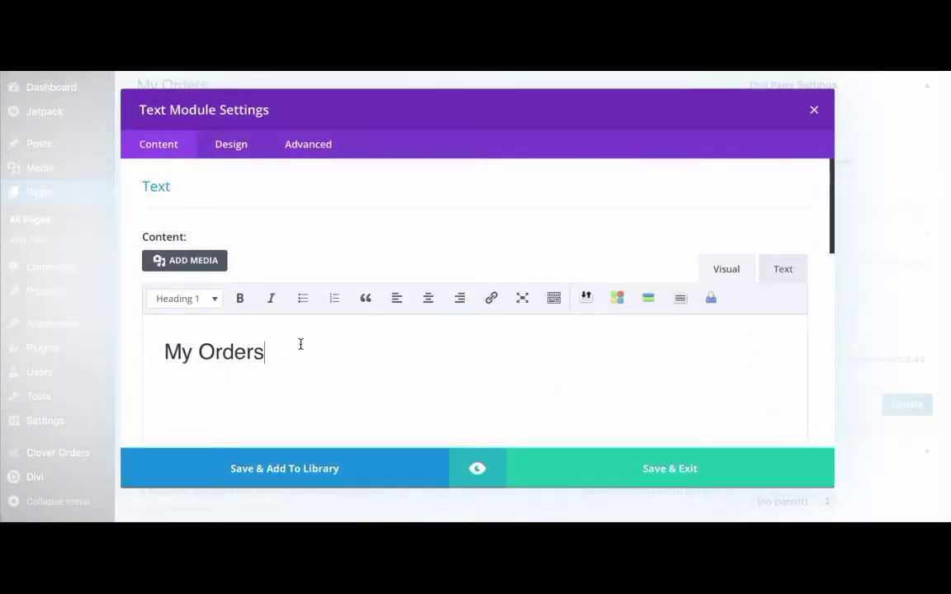
click(641, 470)
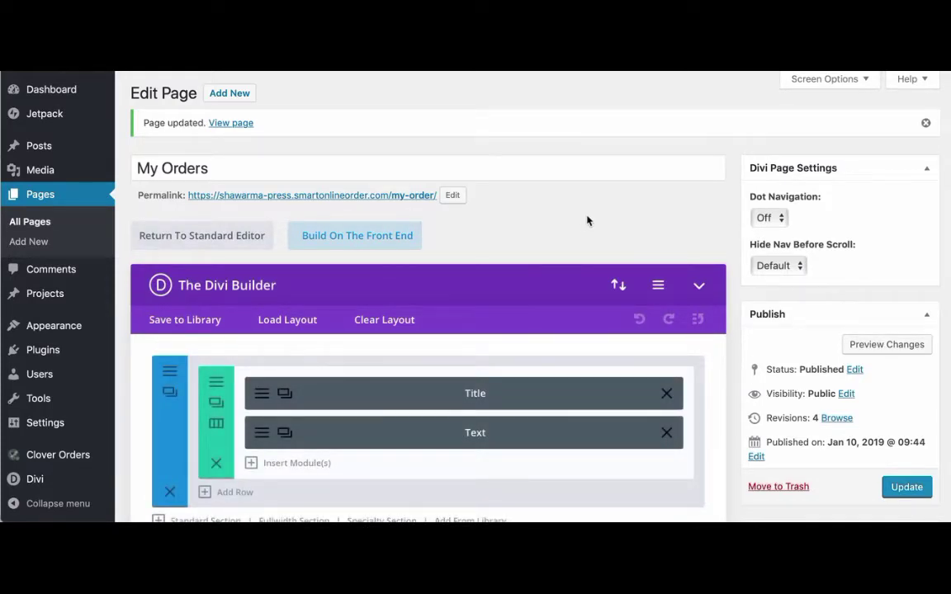
scroll(569, 223, down, 1)
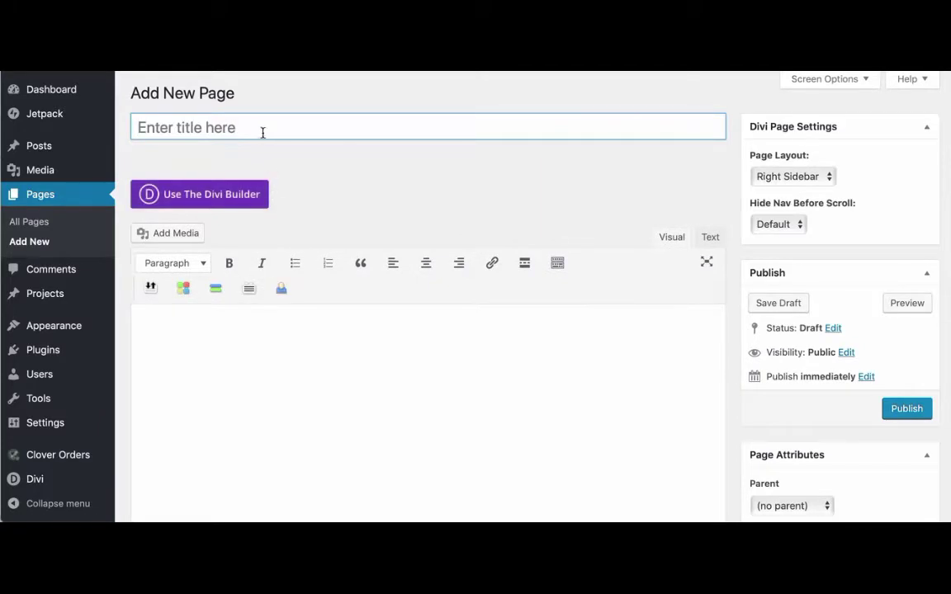
text(My)
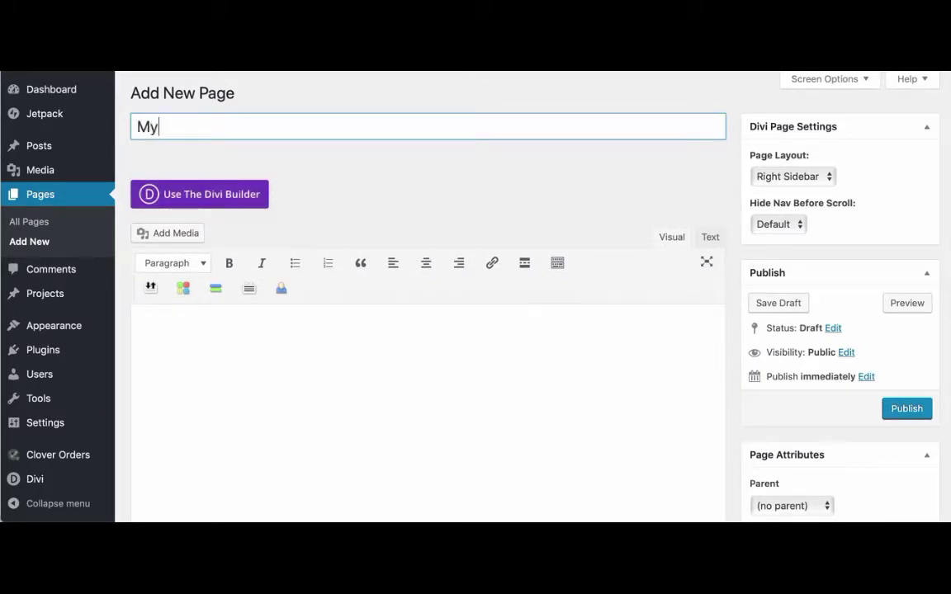
key(BackSpace)
click(196, 340)
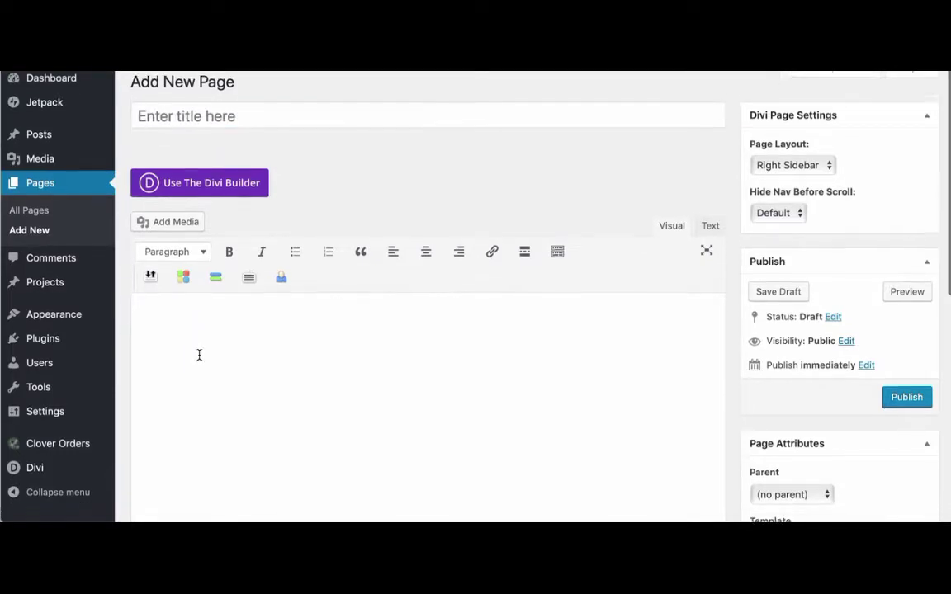
scroll(200, 354, down, 1)
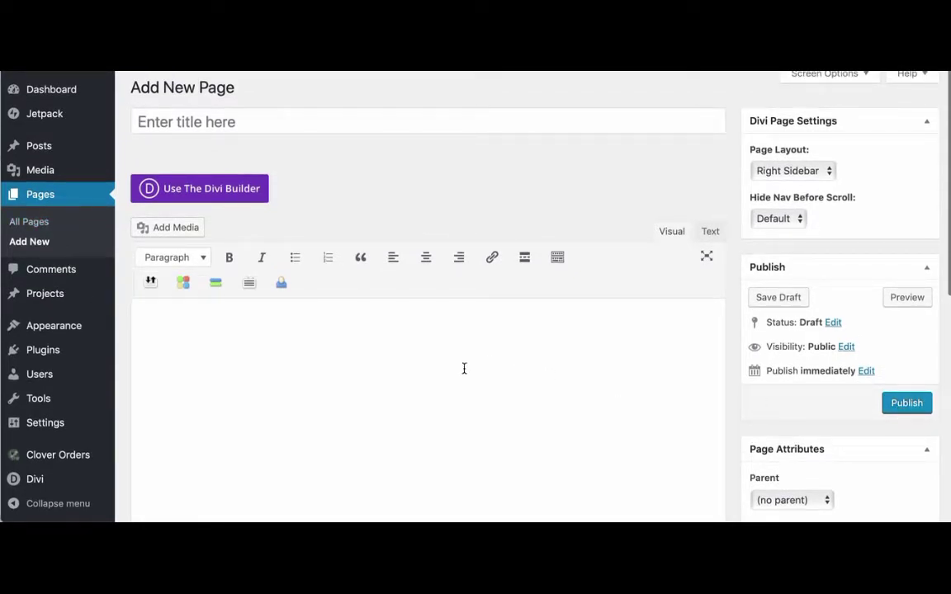
Reopen the existing My Orders page from the page list, highlight the Text module's [moo_my_account] shortcode and close the module settings.
click(68, 248)
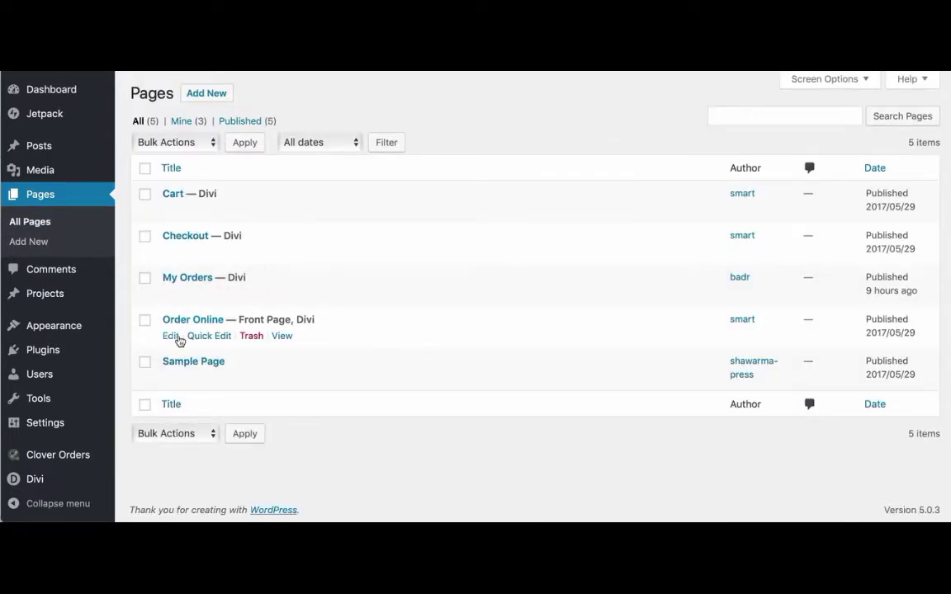
mouse_move(170, 294)
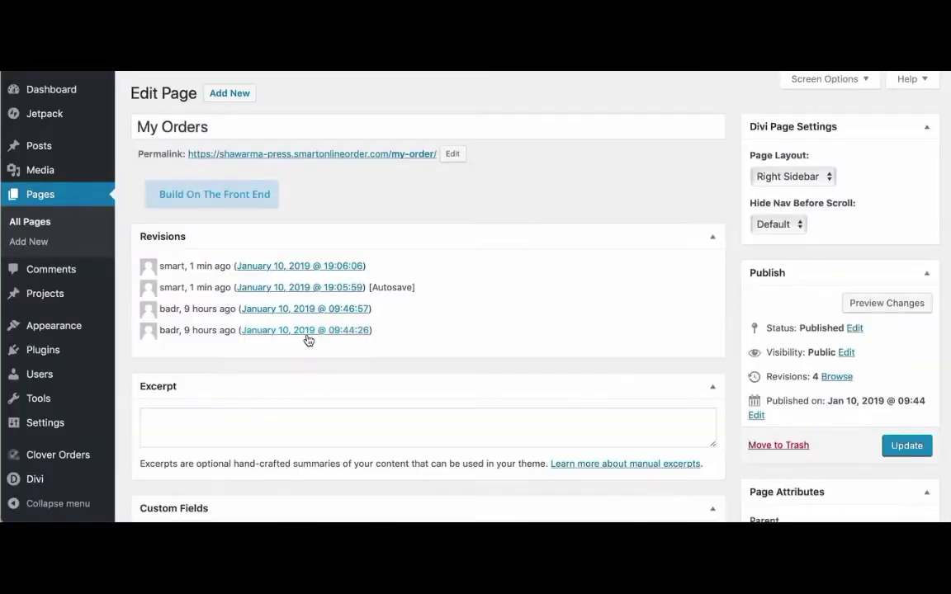
scroll(472, 334, down, 5)
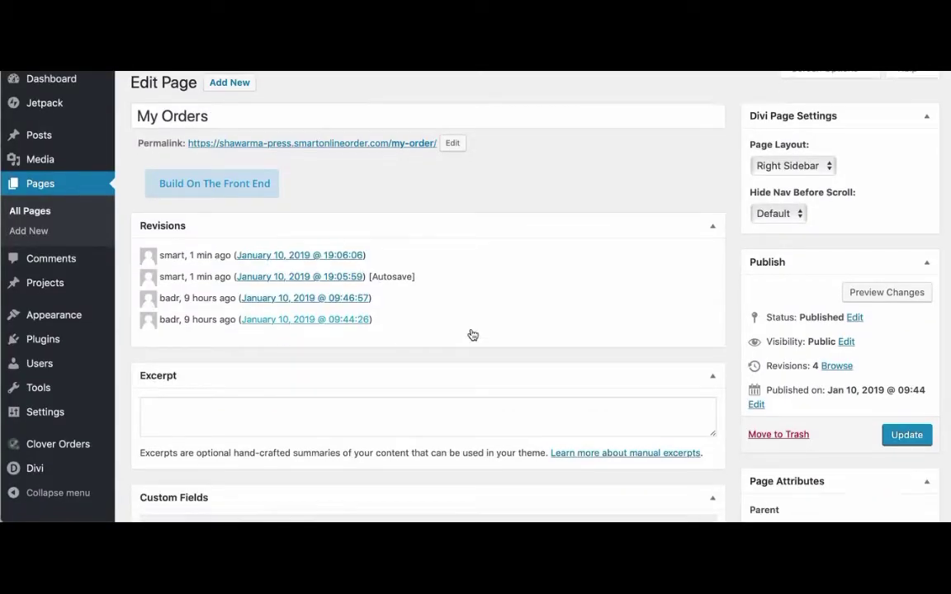
scroll(257, 361, up, 1)
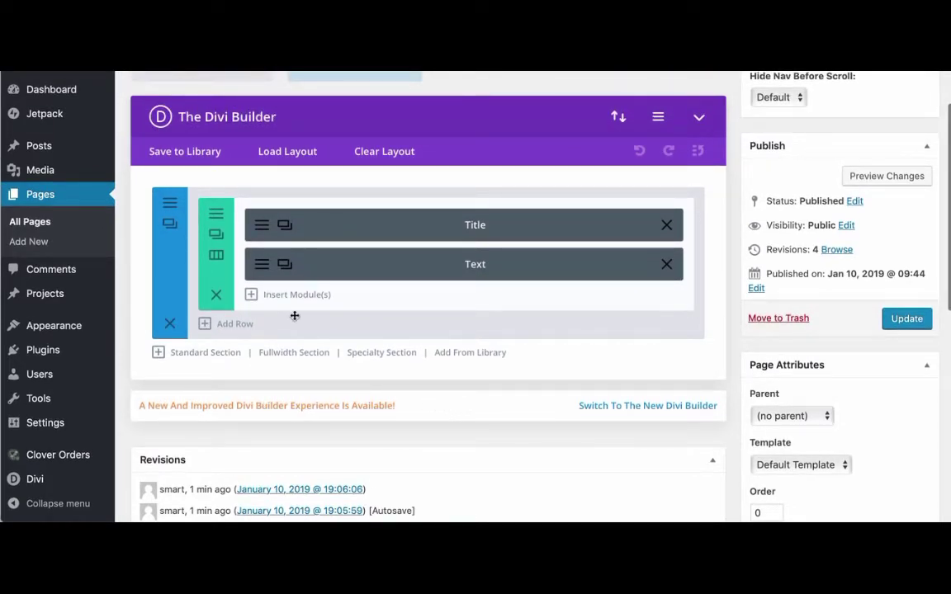
click(283, 265)
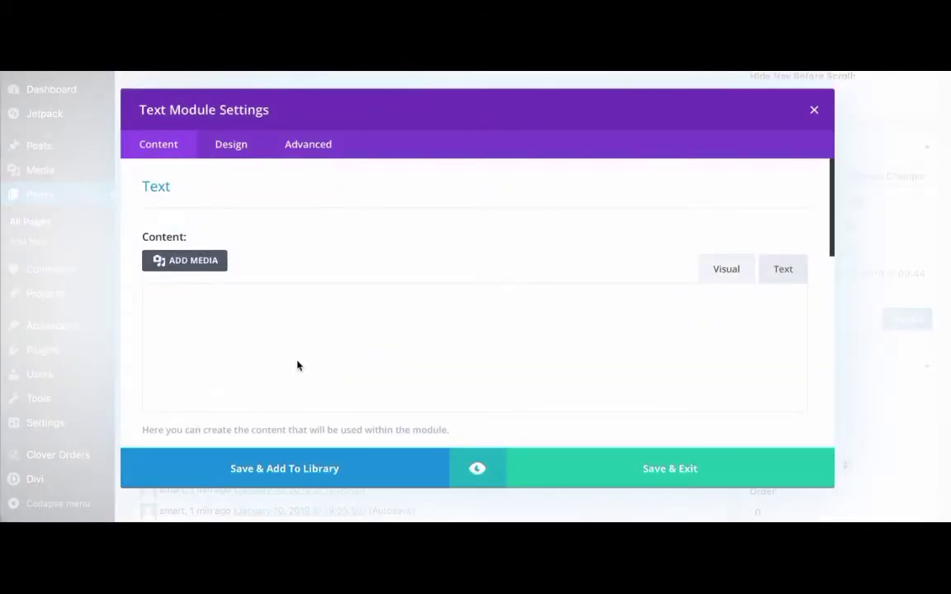
drag(161, 297, 254, 299)
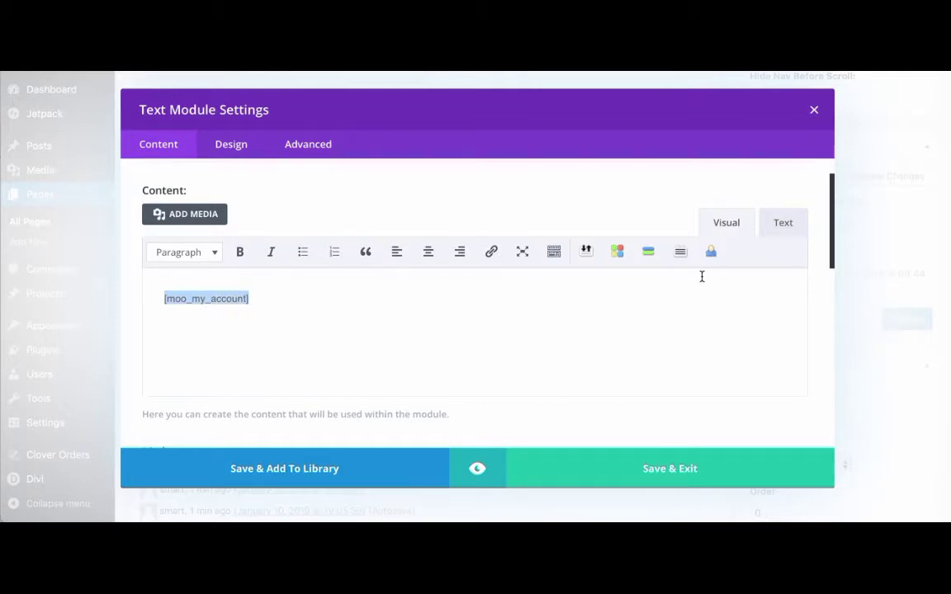
click(814, 110)
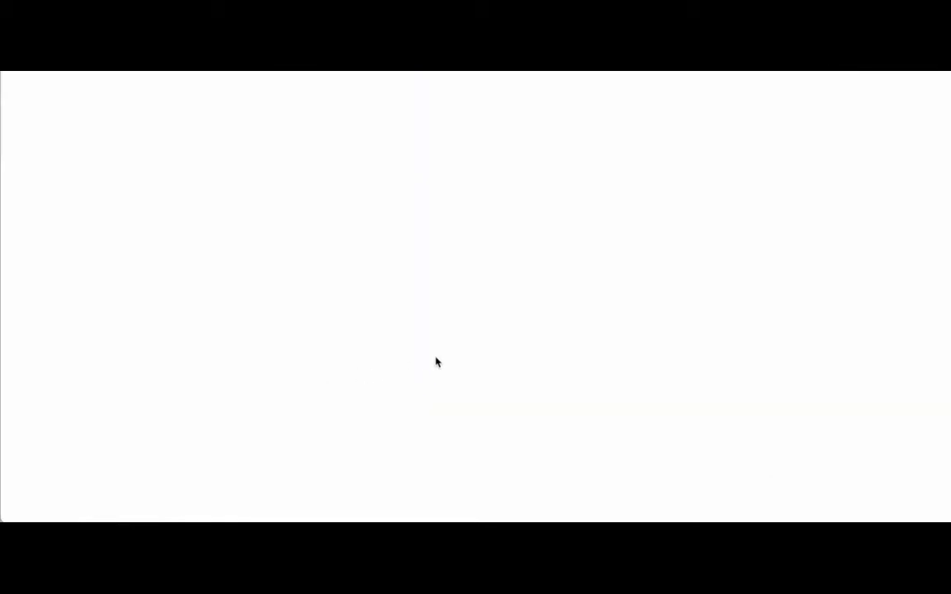
Find Zaytech Online Orders for Clover among the installed plugins and try to view its details.
scroll(289, 405, down, 5)
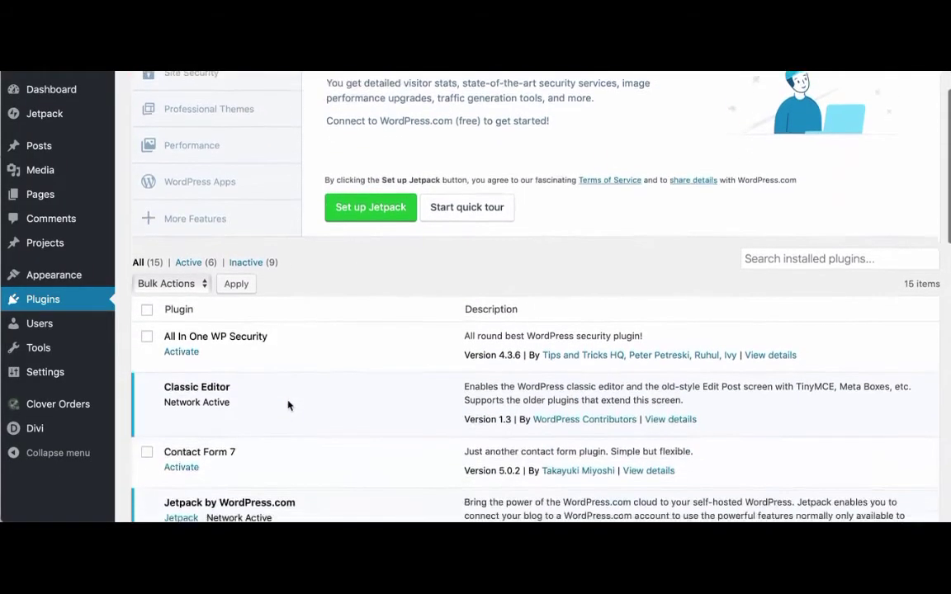
scroll(347, 452, down, 4)
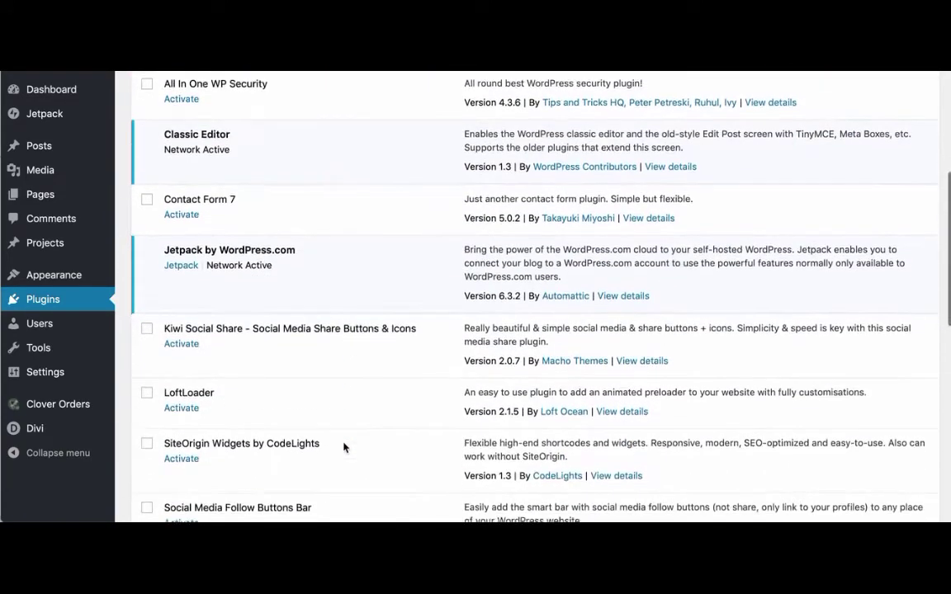
scroll(350, 461, down, 3)
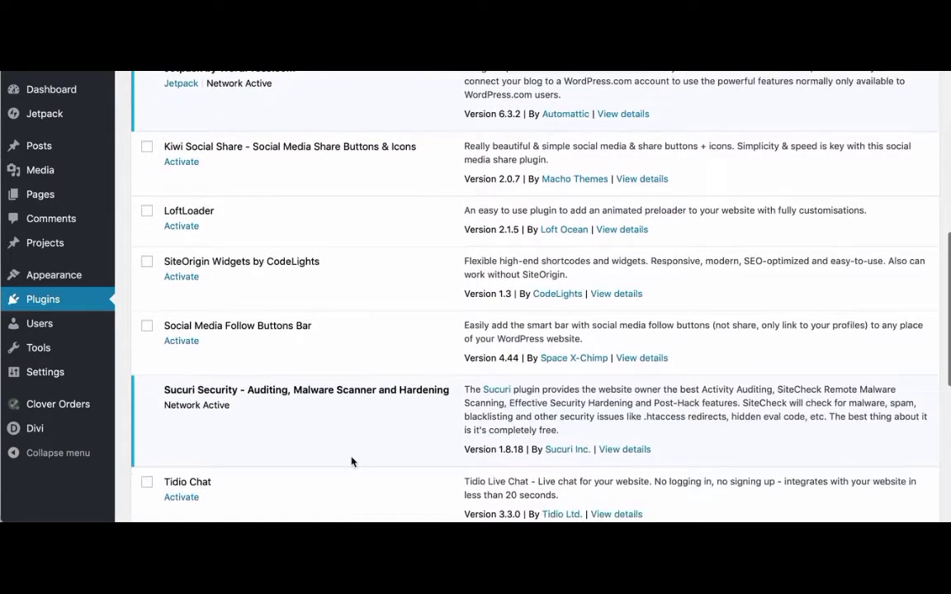
scroll(367, 471, down, 4)
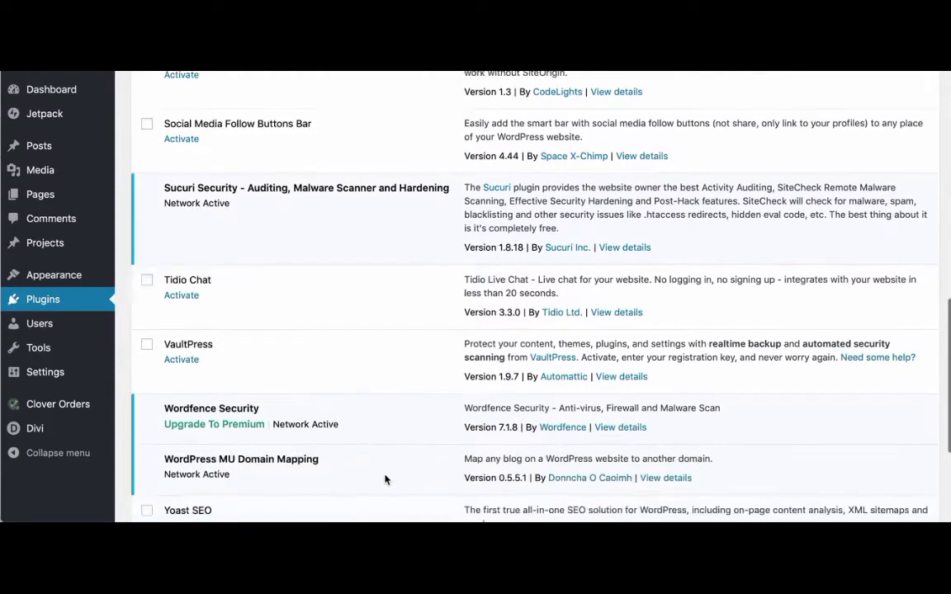
click(617, 427)
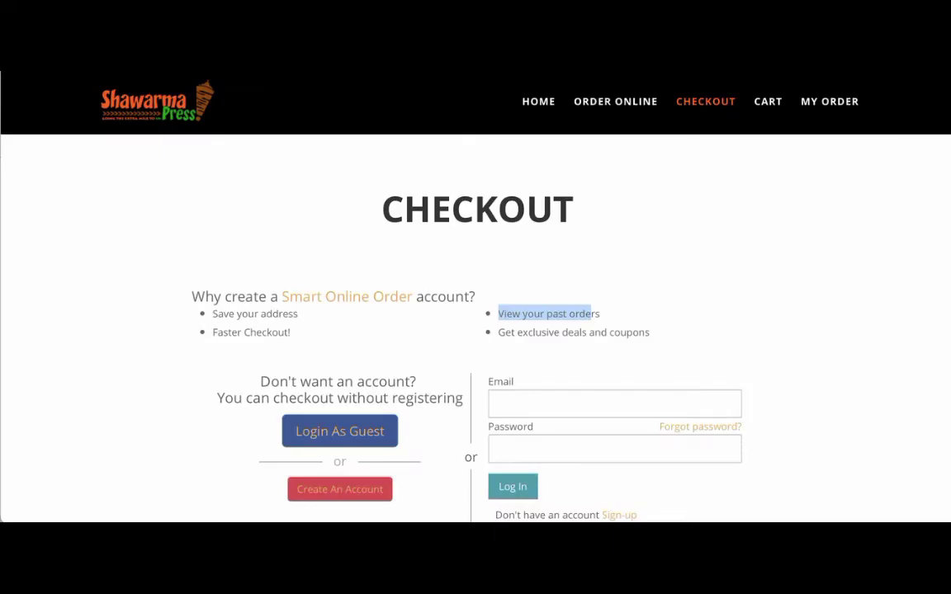
scroll(624, 403, down, 2)
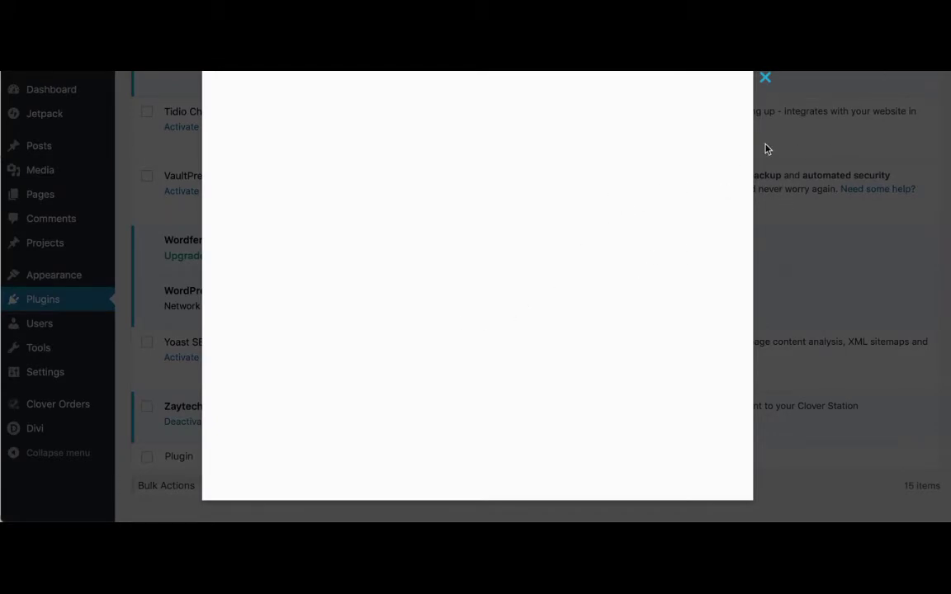
click(765, 77)
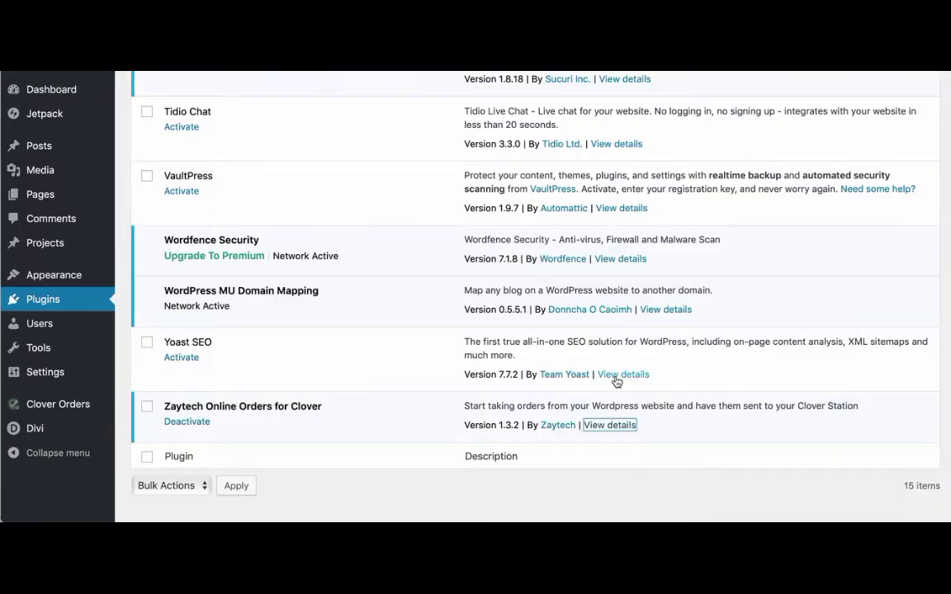
click(615, 425)
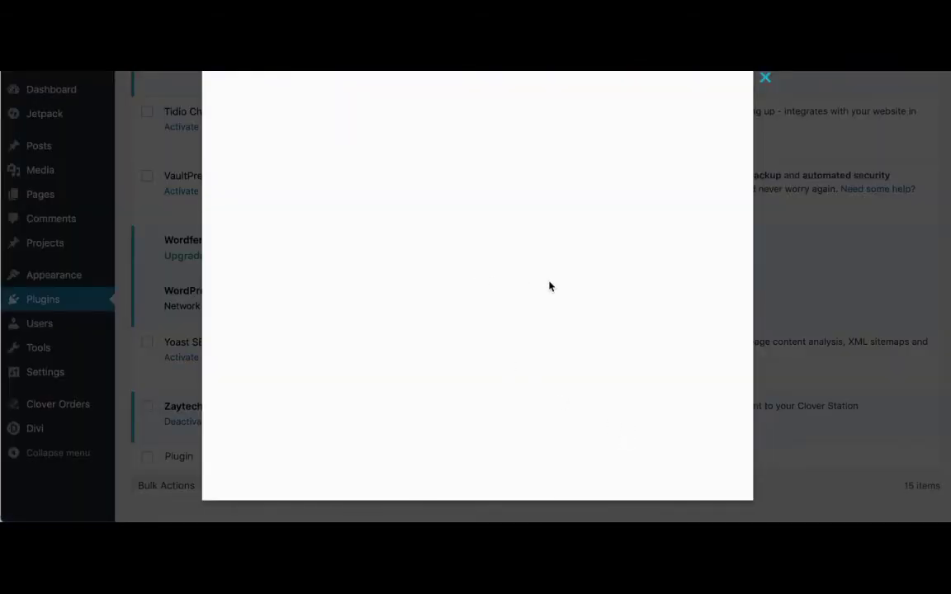
click(766, 79)
scroll(605, 437, up, 5)
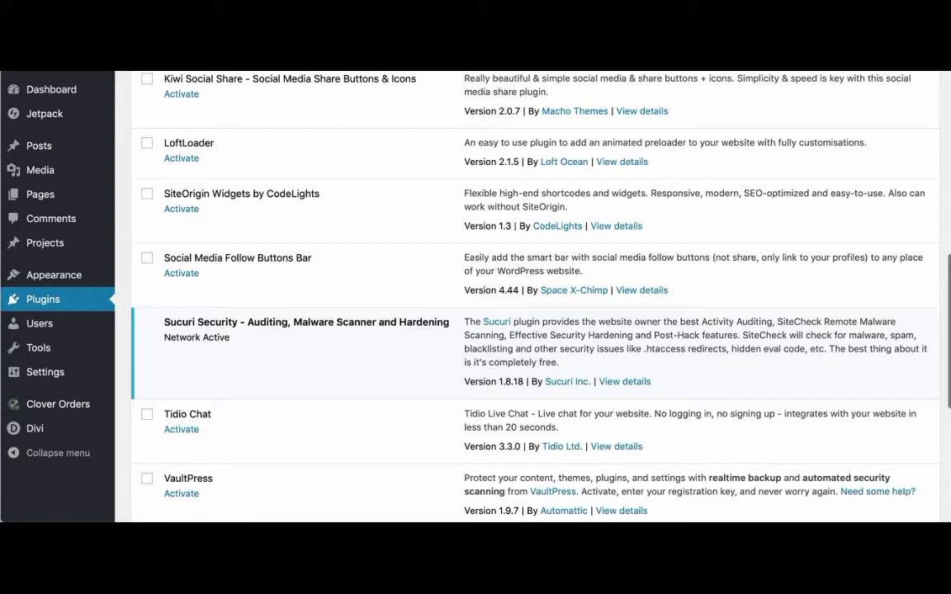
Search Google for "wordpress clover" and open the Smart Online Order for Clover plugin page on WordPress.org.
key(super+l)
text(goo)
key(Return)
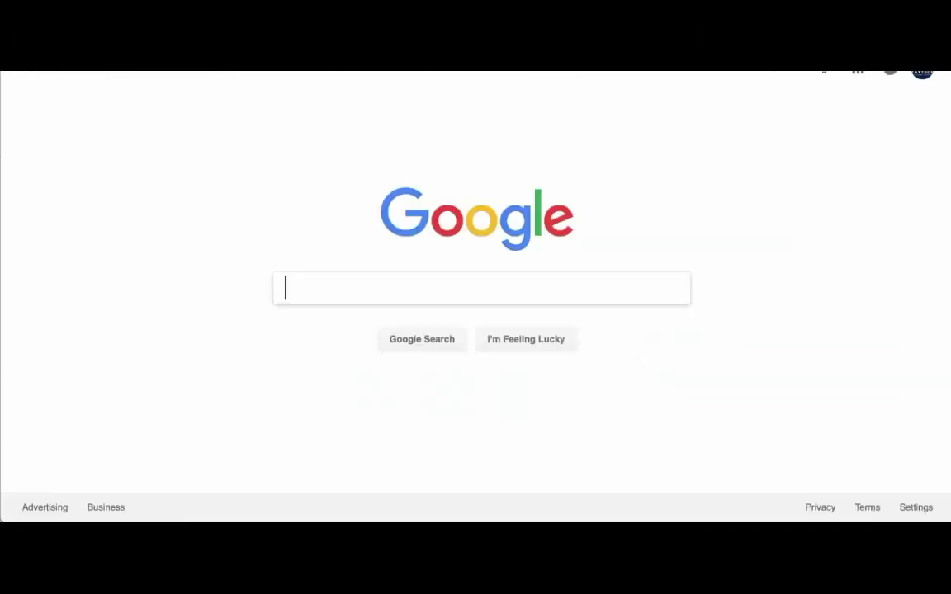
text(wordpress clover)
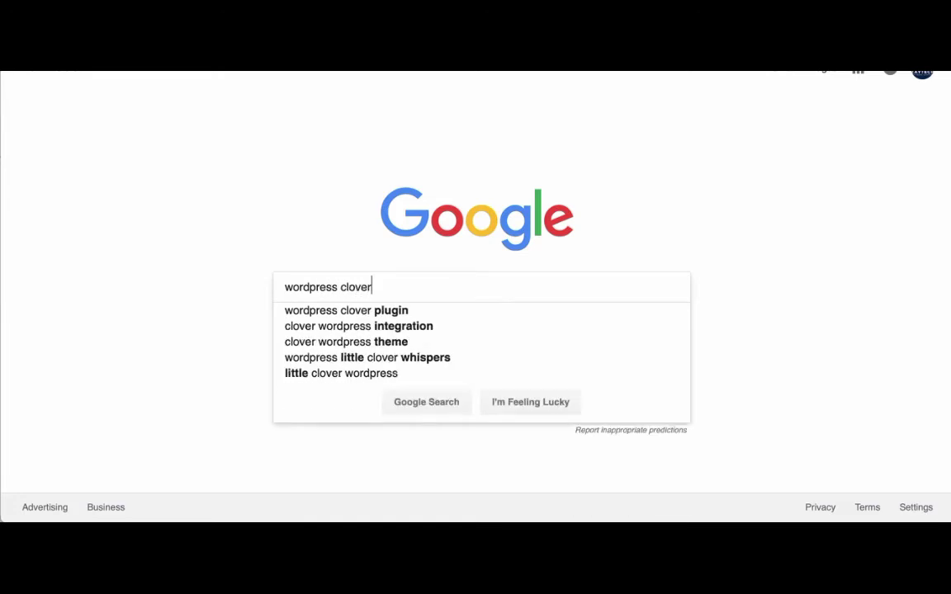
key(Return)
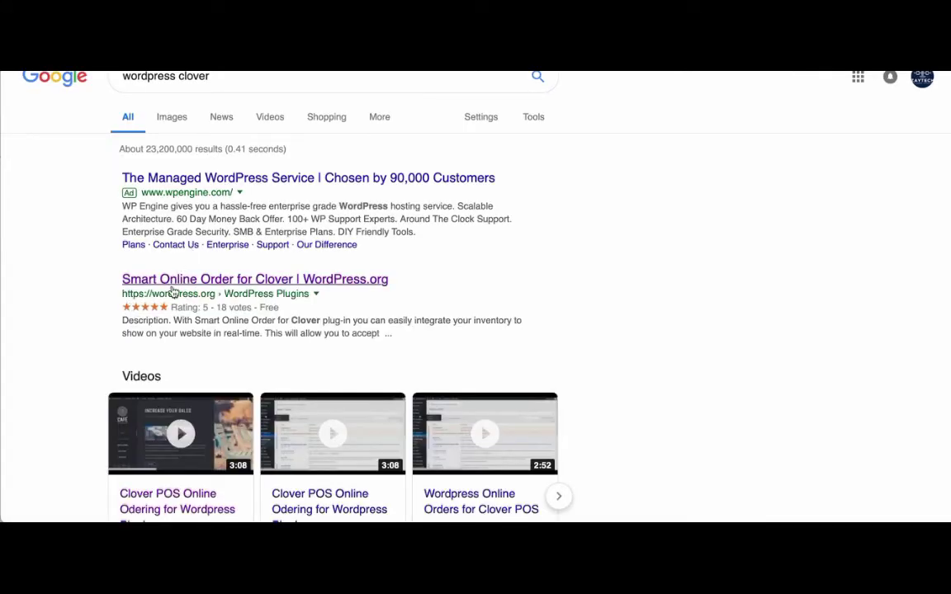
click(262, 281)
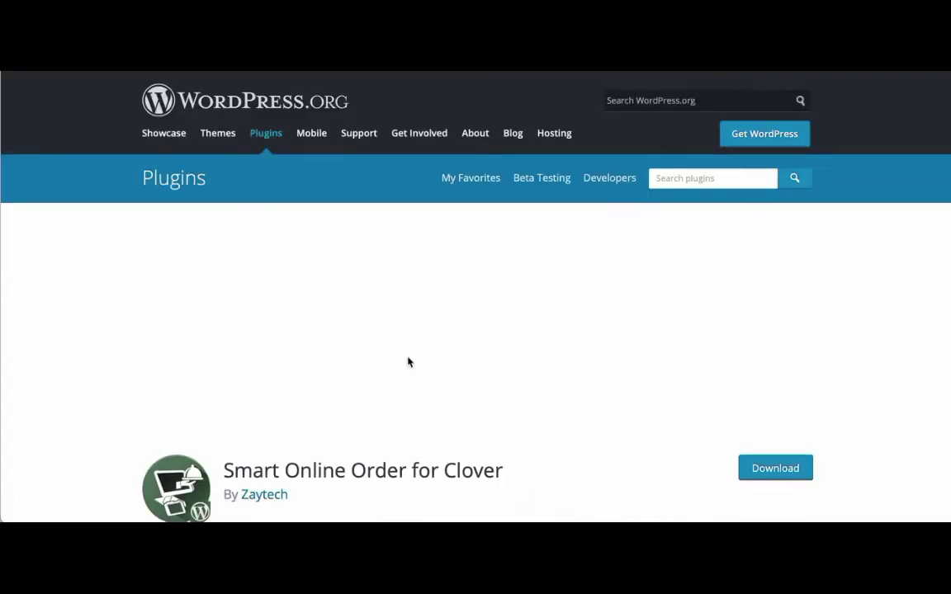
Open the plugin's Development information and highlight the version 1.3.2 changelog entry about the [moo_my_account] shortcode.
scroll(408, 362, down, 5)
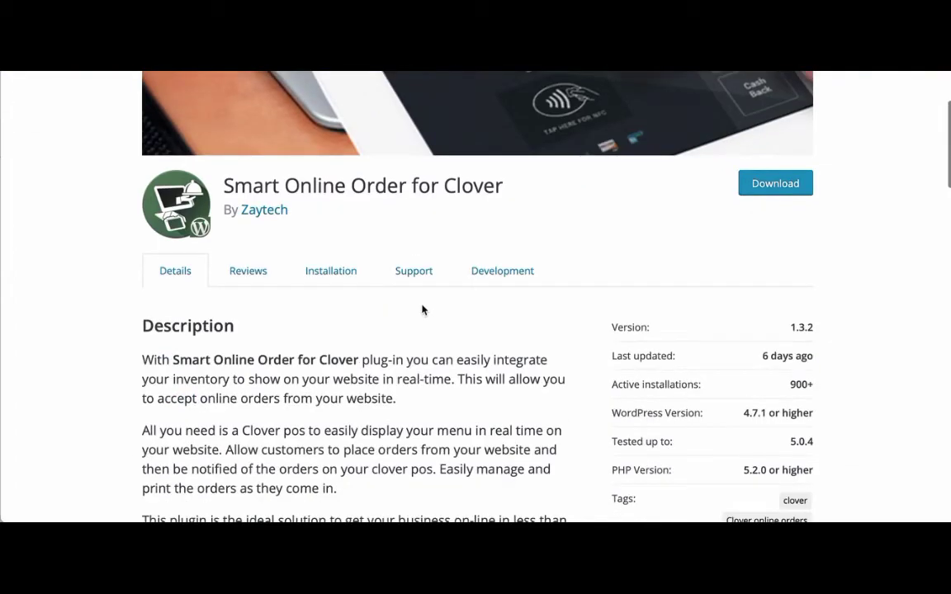
click(482, 273)
scroll(382, 335, down, 3)
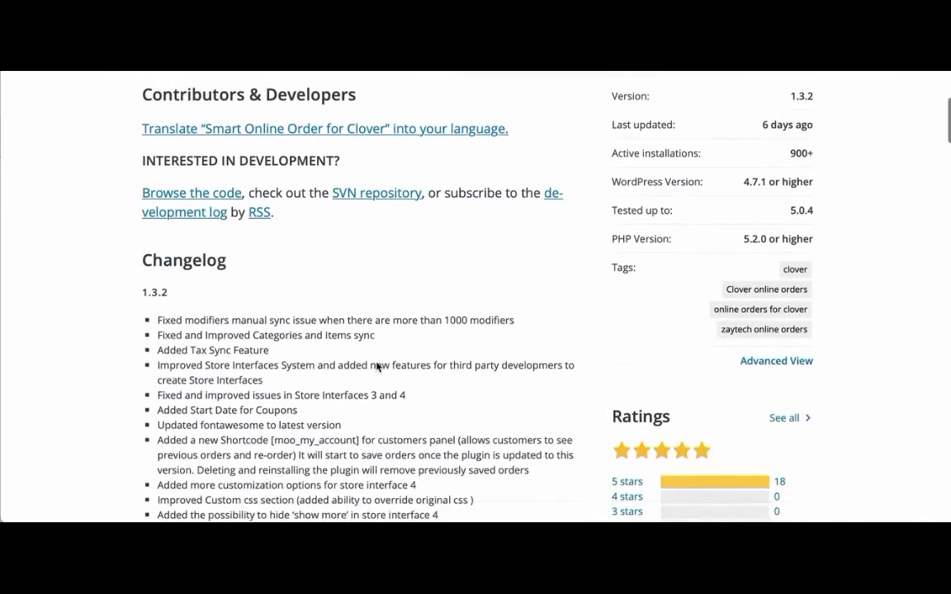
scroll(377, 366, down, 1)
drag(146, 205, 250, 450)
click(204, 325)
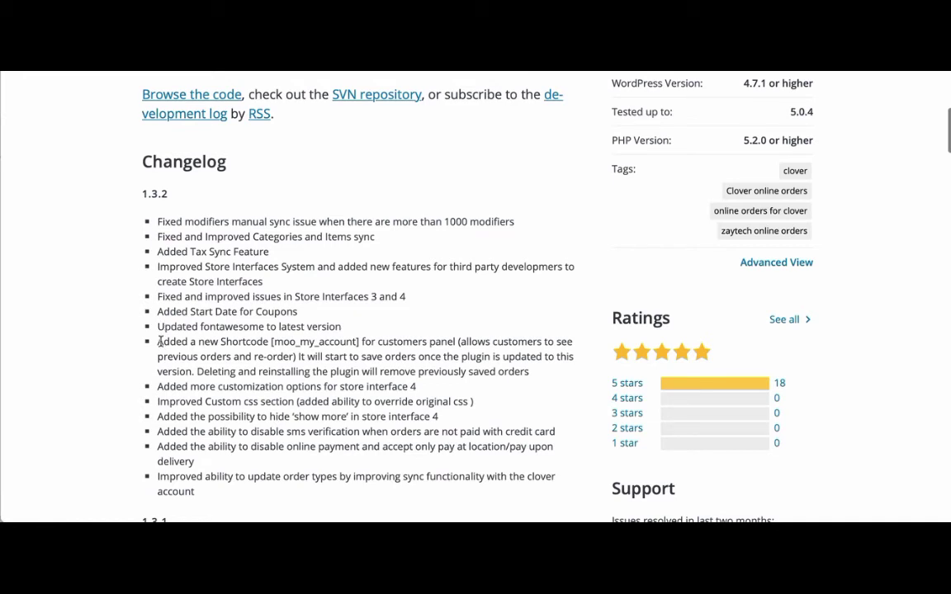
drag(161, 341, 552, 367)
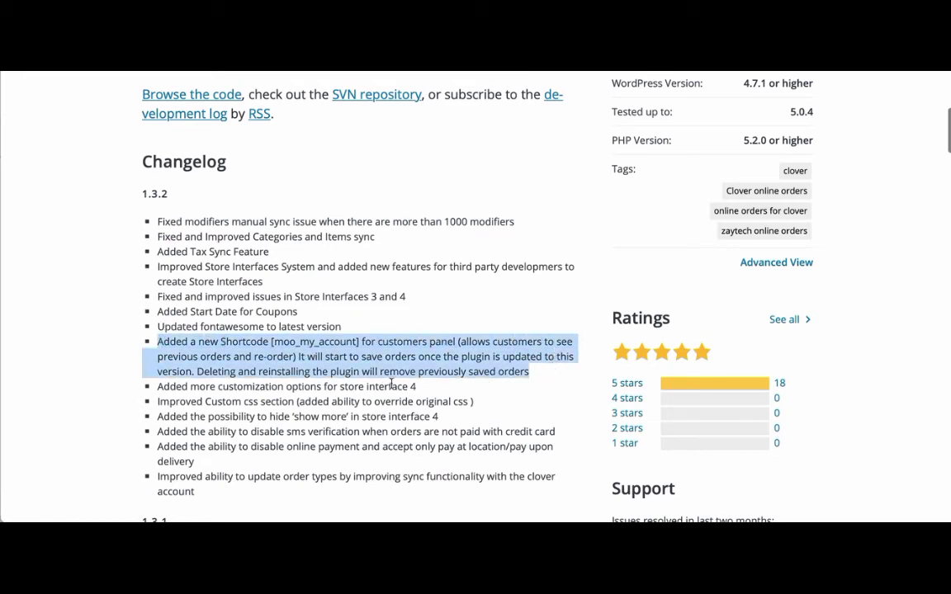
scroll(392, 384, up, 1)
scroll(393, 388, up, 3)
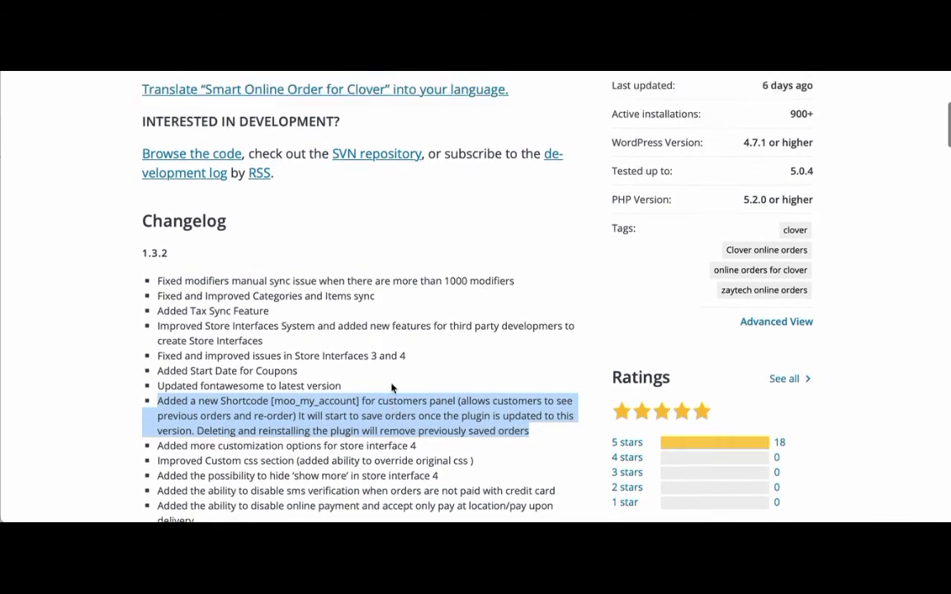